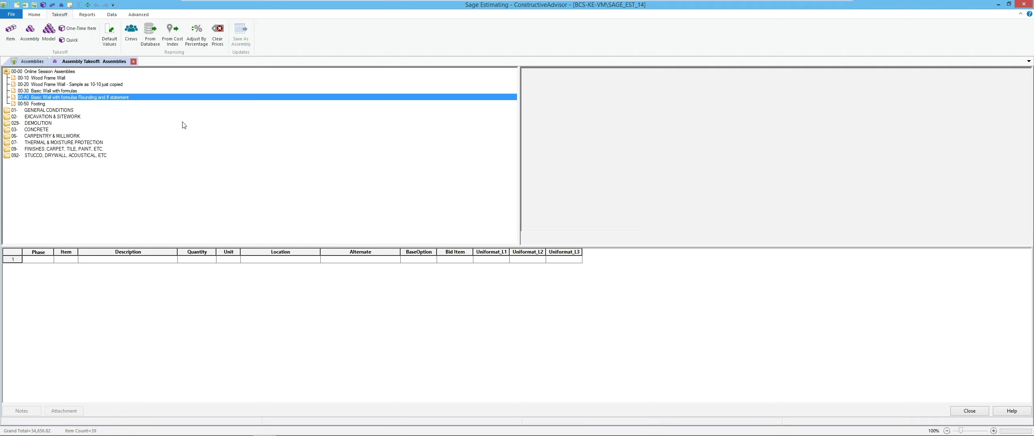
# - Bring up the actions menu for assembly 00-40 Basic Wall with formulas Rounding and If statement
pyautogui.rightClick(124, 100)
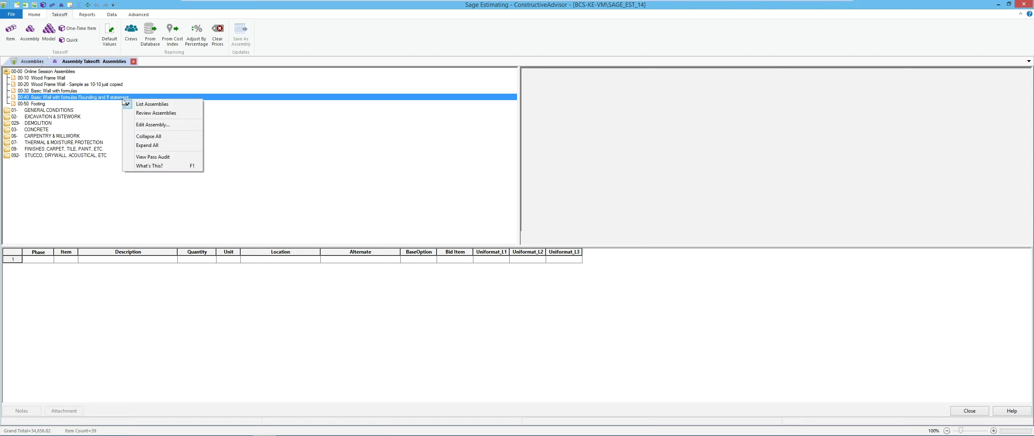
# - Open assembly 00-40 and review its GWB 5/8x8 Fire Code, Wall Sheath CDX Plywood and Plates lines
pyautogui.click(132, 124)
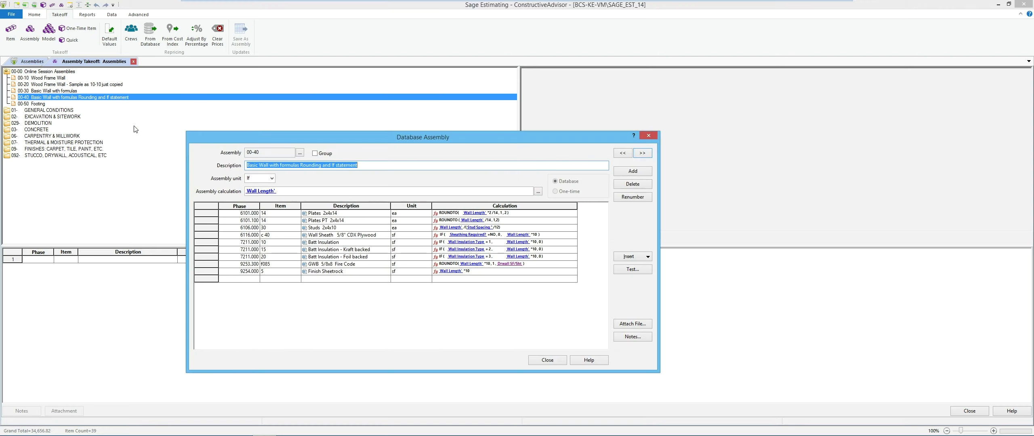
pyautogui.click(347, 266)
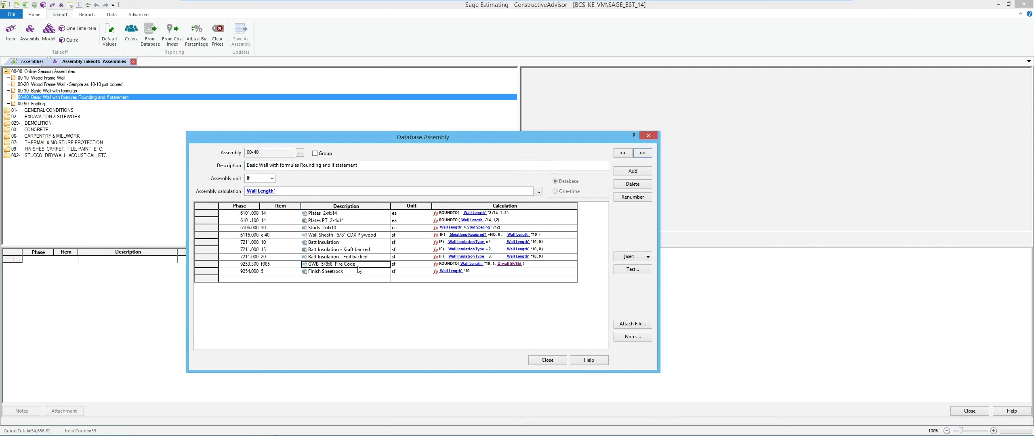
pyautogui.click(357, 238)
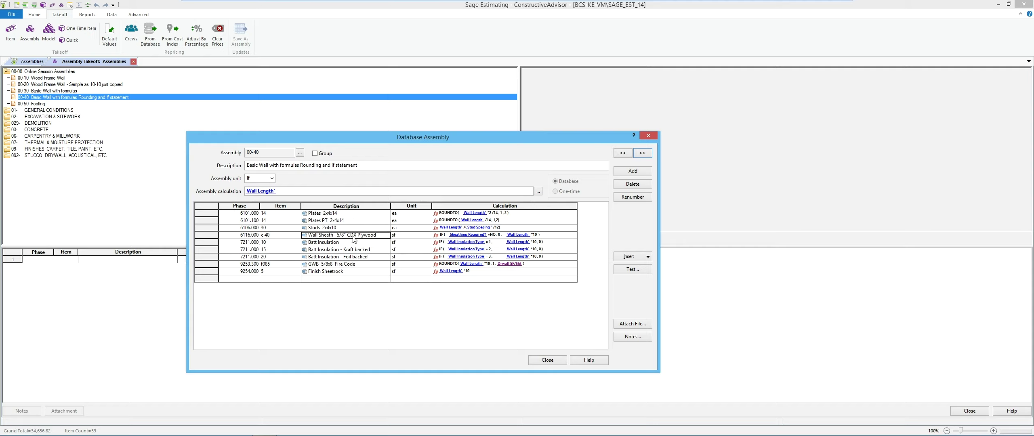
pyautogui.click(331, 215)
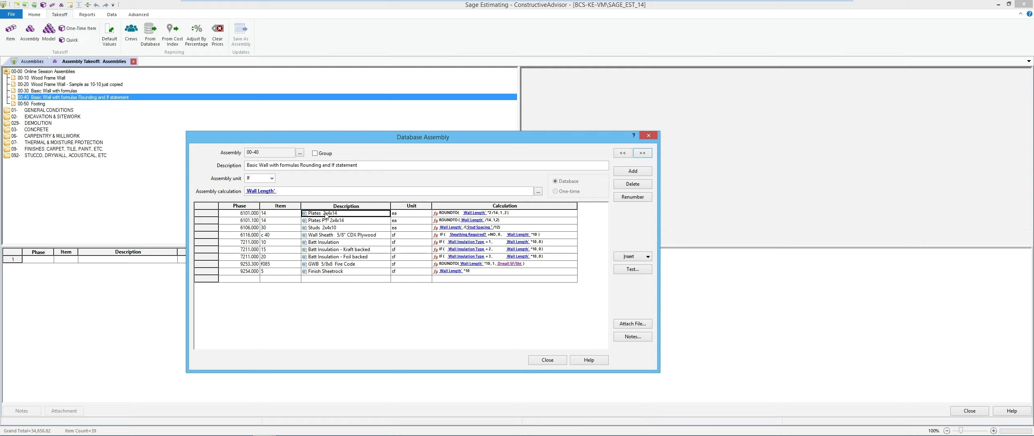
pyautogui.click(327, 237)
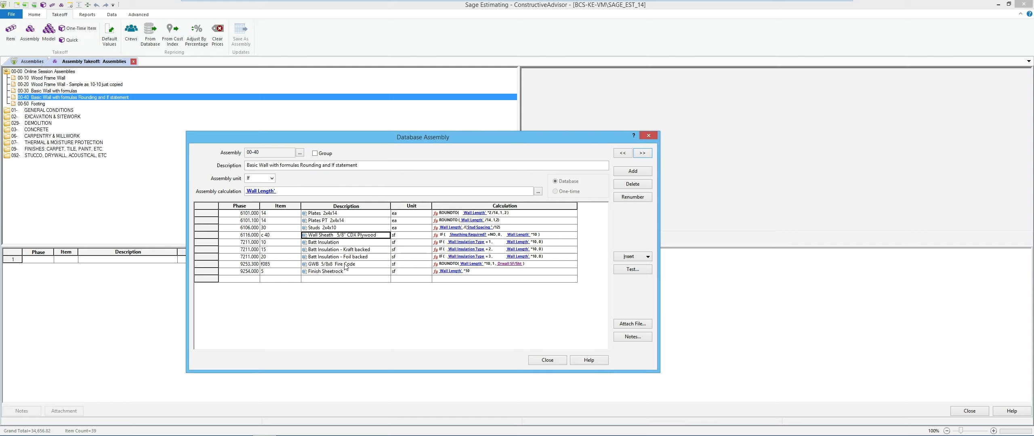
# - Check the sheathing line's item options, then show the Insert choices for new lines
pyautogui.rightClick(291, 236)
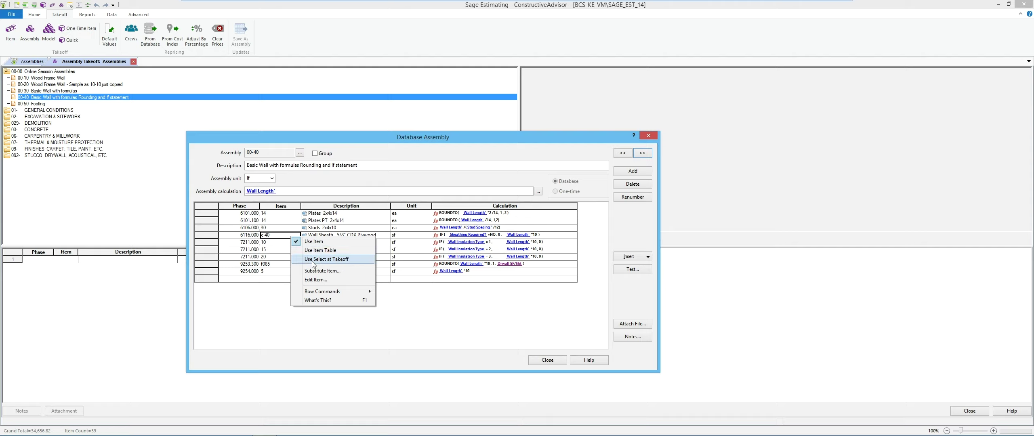
pyautogui.click(386, 238)
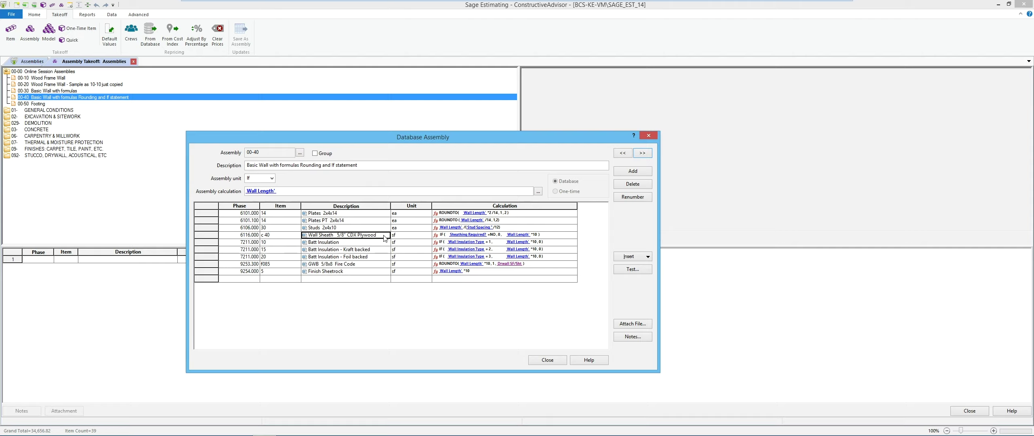
pyautogui.click(639, 260)
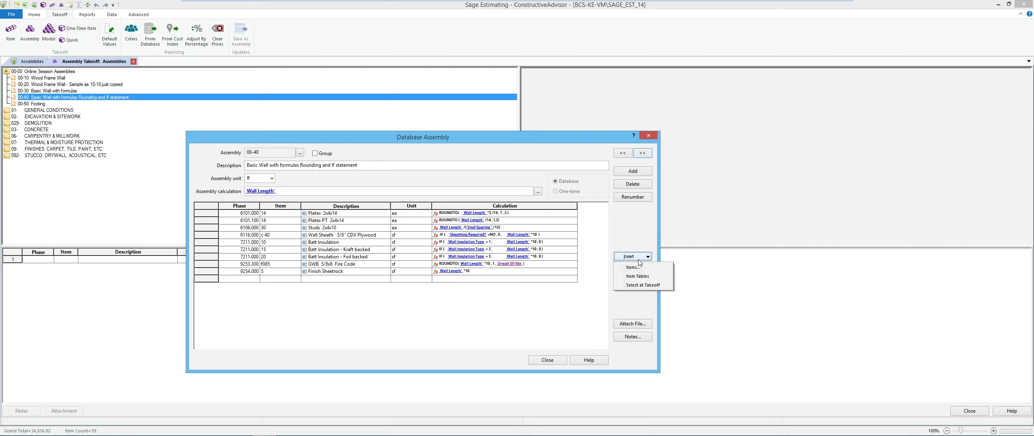
# - Insert a select-at-takeoff line and replace its placeholder description with 'Selecting Wall sheathing'
pyautogui.click(633, 287)
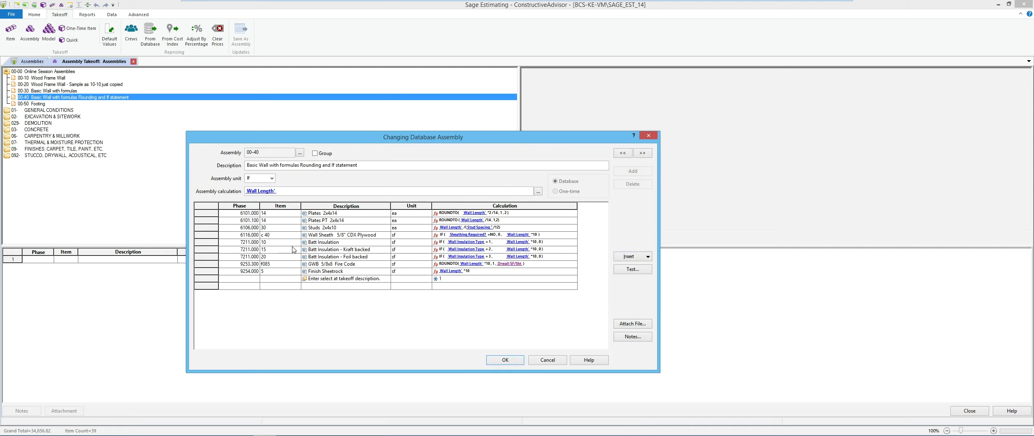
pyautogui.click(344, 279)
pyautogui.click(382, 280)
pyautogui.moveTo(382, 279); pyautogui.dragTo(307, 280)
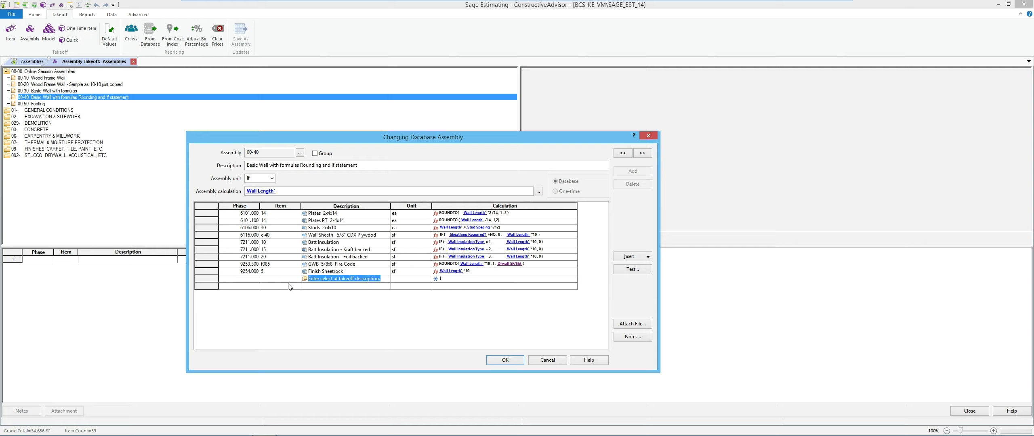
pyautogui.press('Delete')
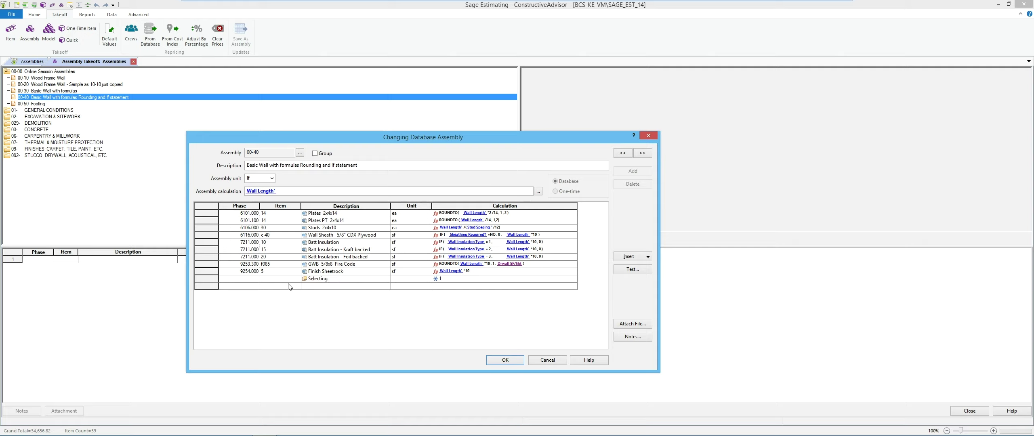
pyautogui.write('Selecting Wall sheathing')
pyautogui.press('Tab')
pyautogui.click(343, 285)
pyautogui.press('Up')
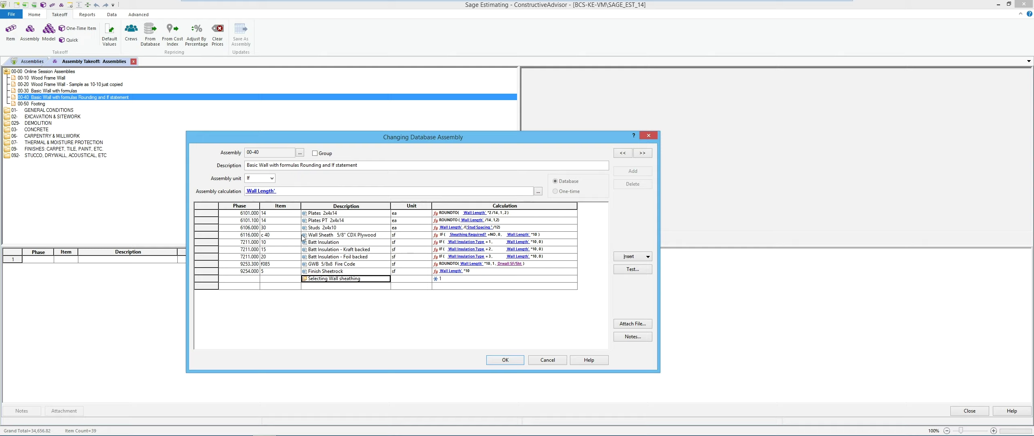
# - Open Set Default Selection for the line and sort the item list by Phase/Item
pyautogui.rightClick(353, 283)
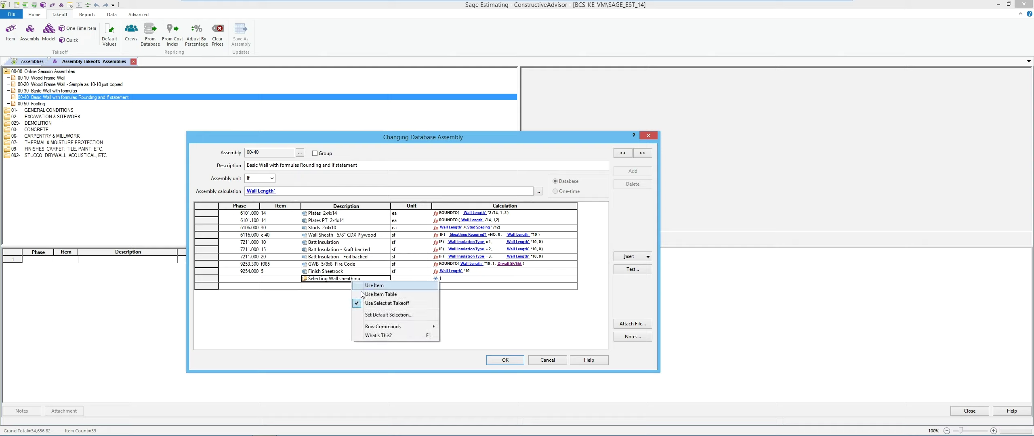
pyautogui.click(411, 318)
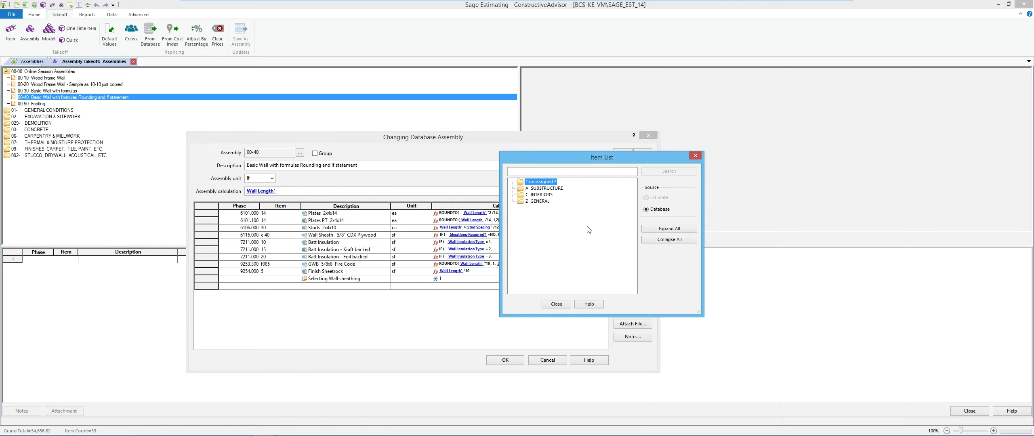
pyautogui.rightClick(587, 227)
pyautogui.moveTo(606, 234)
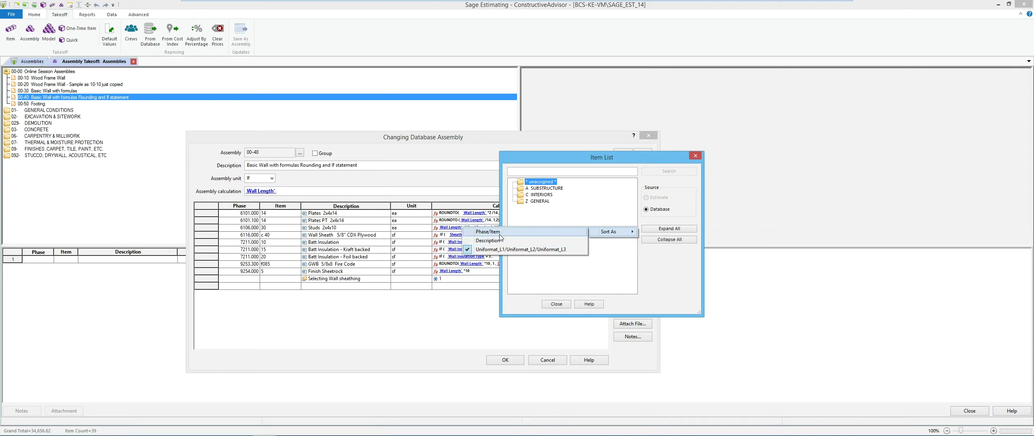
pyautogui.click(497, 232)
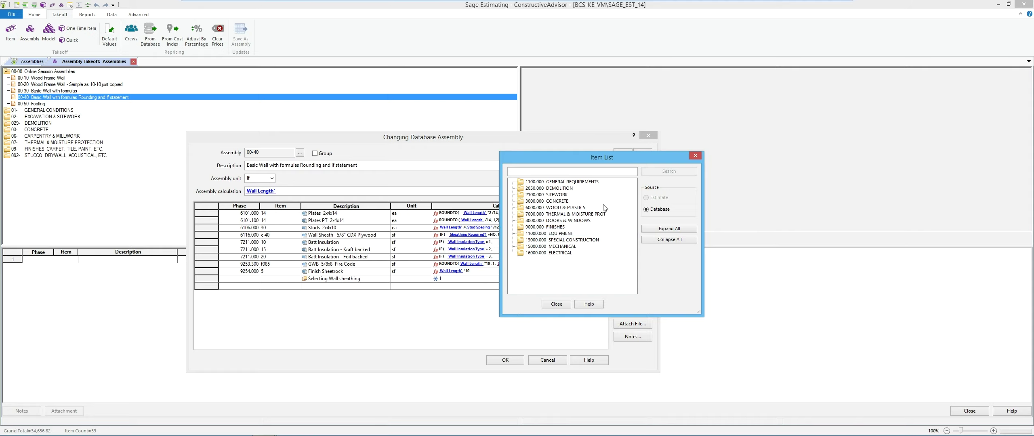
# - Expand 6000.000 and 6116.000 Plywood: Wall Sheathing and choose ccx2 5/8" CCX plywood
pyautogui.doubleClick(571, 207)
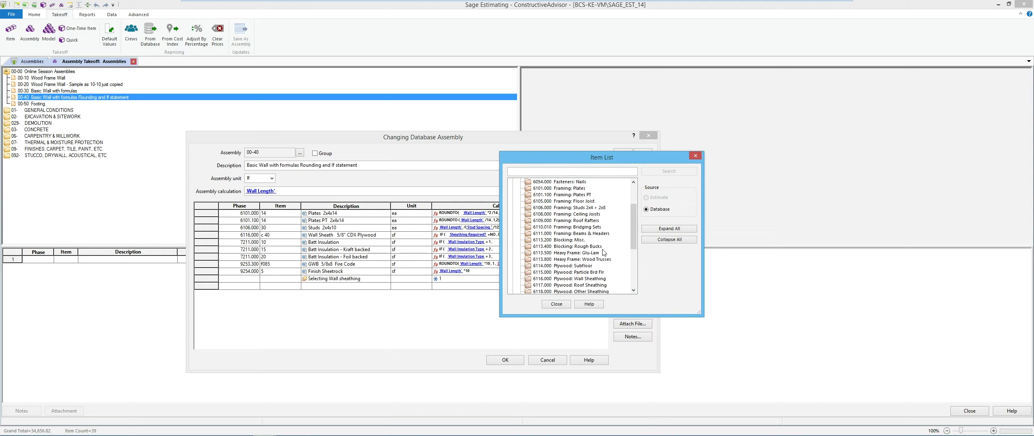
pyautogui.scroll(-2, 603, 252)
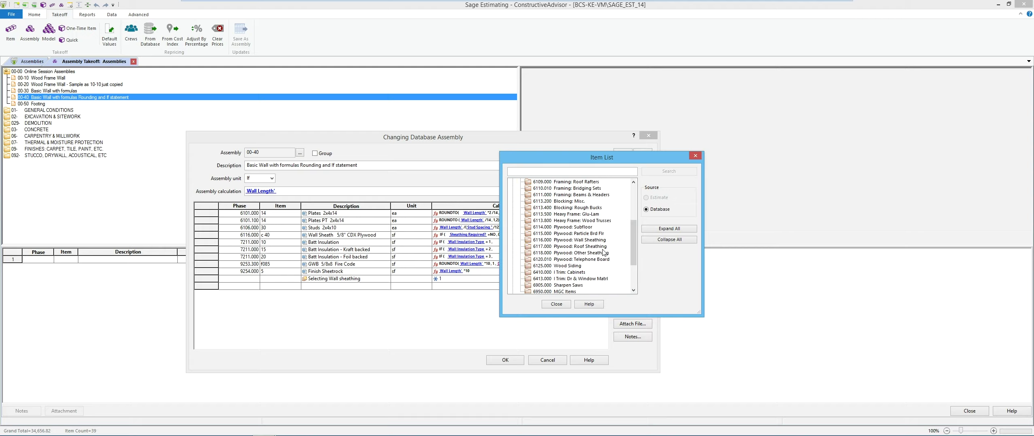
pyautogui.doubleClick(575, 241)
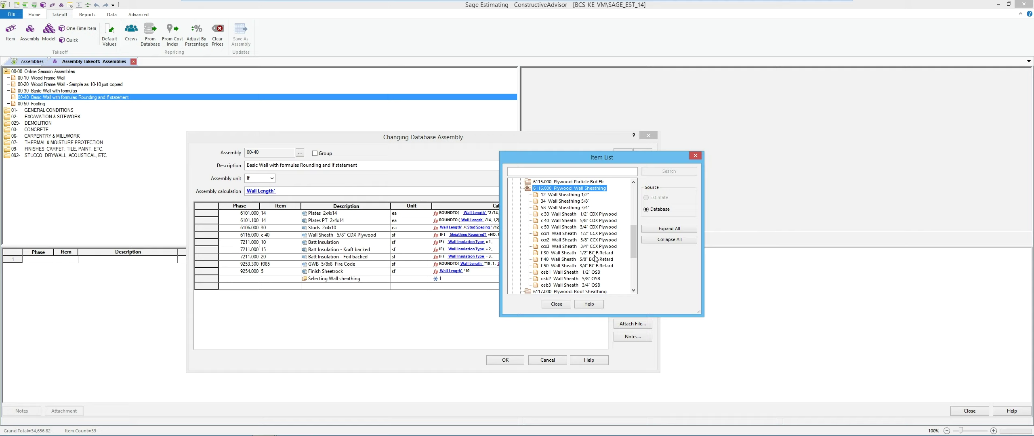
pyautogui.click(577, 241)
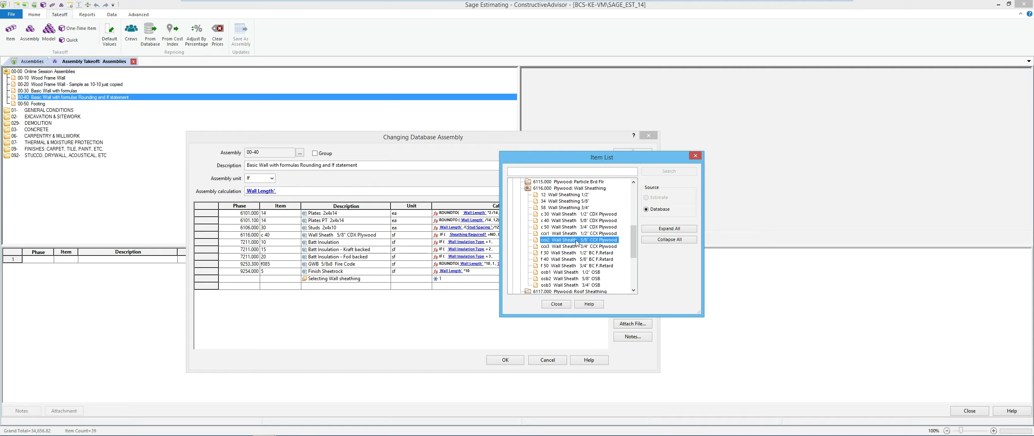
pyautogui.doubleClick(556, 242)
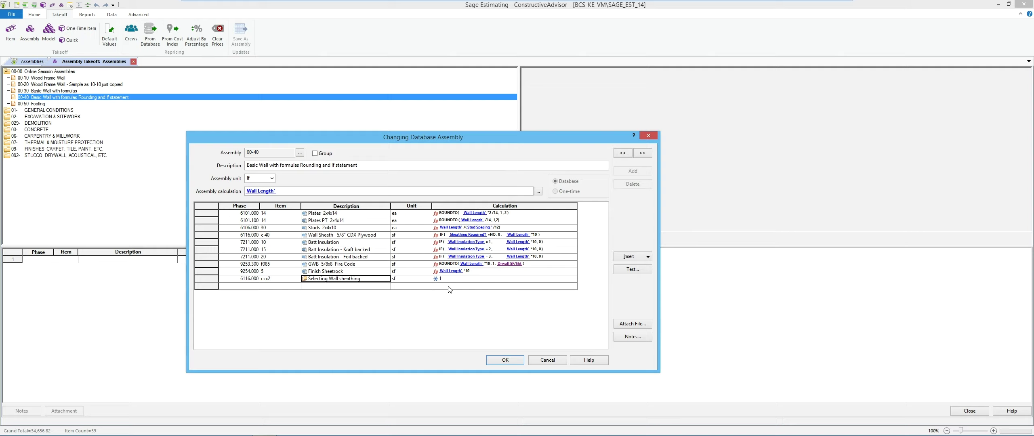
# - Copy the Wall Sheath IF formula into the Selecting Wall sheathing line's calculation
pyautogui.click(443, 236)
pyautogui.rightClick(444, 237)
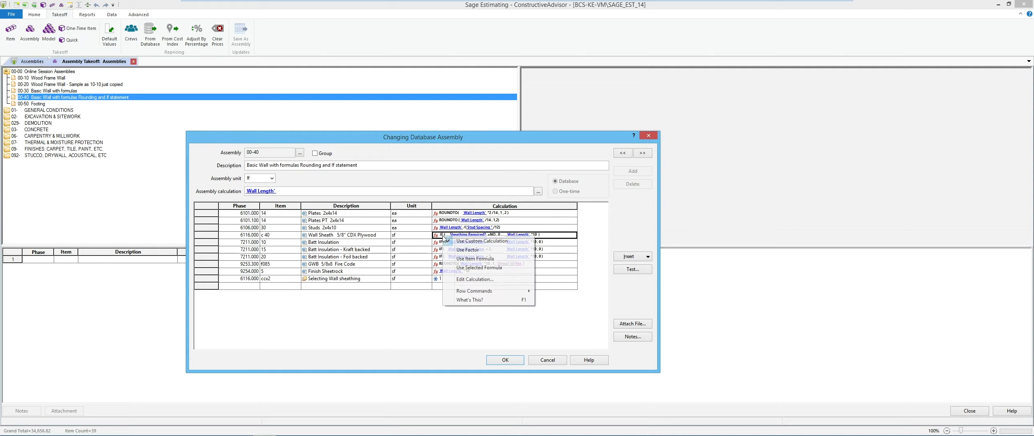
pyautogui.click(475, 279)
pyautogui.tripleClick(495, 324)
pyautogui.hotkey('ctrl', 'c')
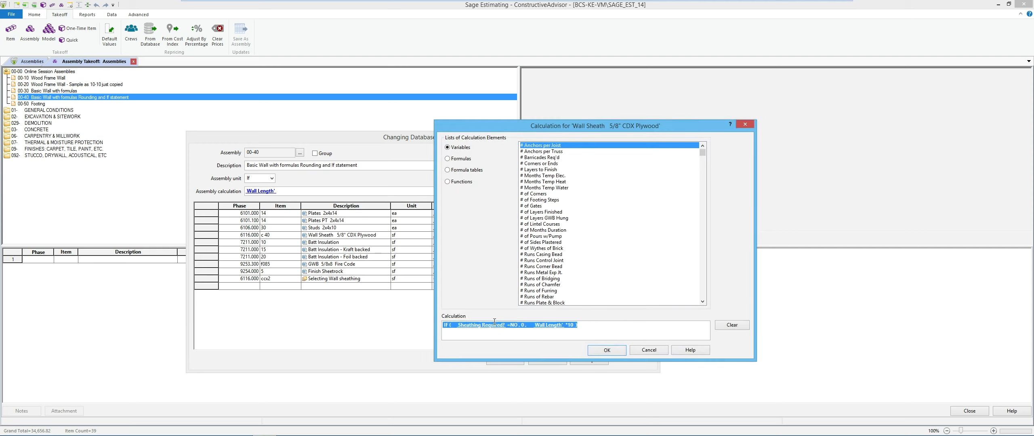
pyautogui.click(596, 350)
pyautogui.click(482, 281)
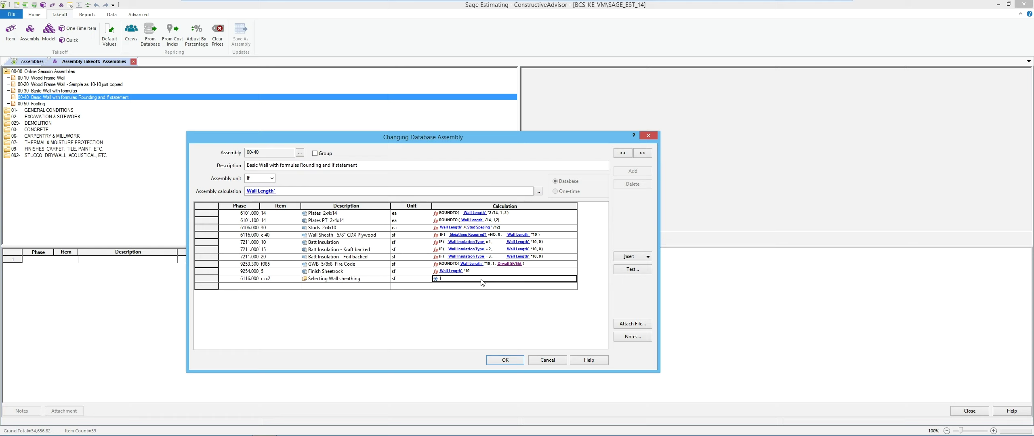
pyautogui.rightClick(481, 278)
pyautogui.click(492, 287)
pyautogui.hotkey('ctrl', 'v')
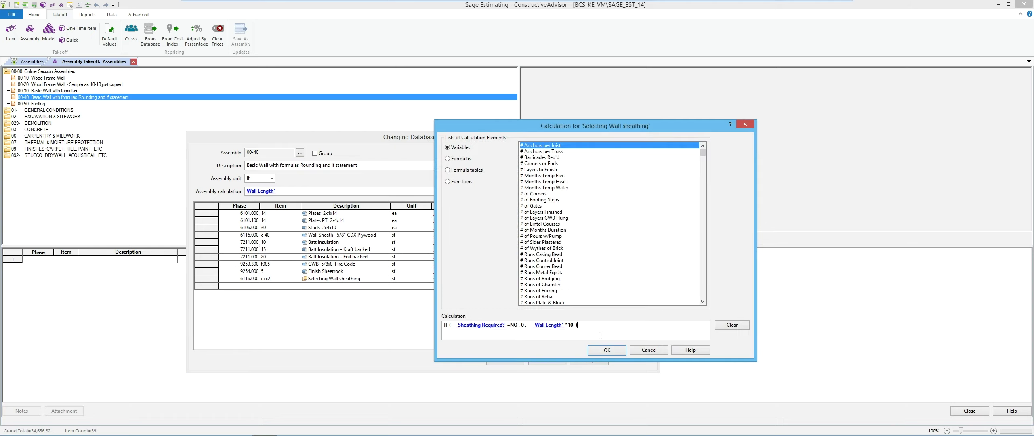
pyautogui.click(607, 350)
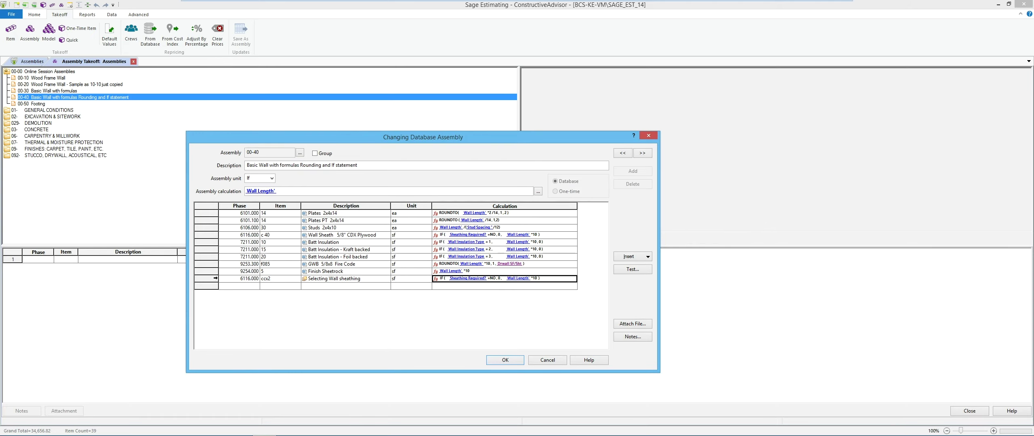
# - Move the Selecting Wall sheathing line directly below the Wall Sheath line
pyautogui.click(213, 279)
pyautogui.moveTo(213, 278); pyautogui.dragTo(211, 244)
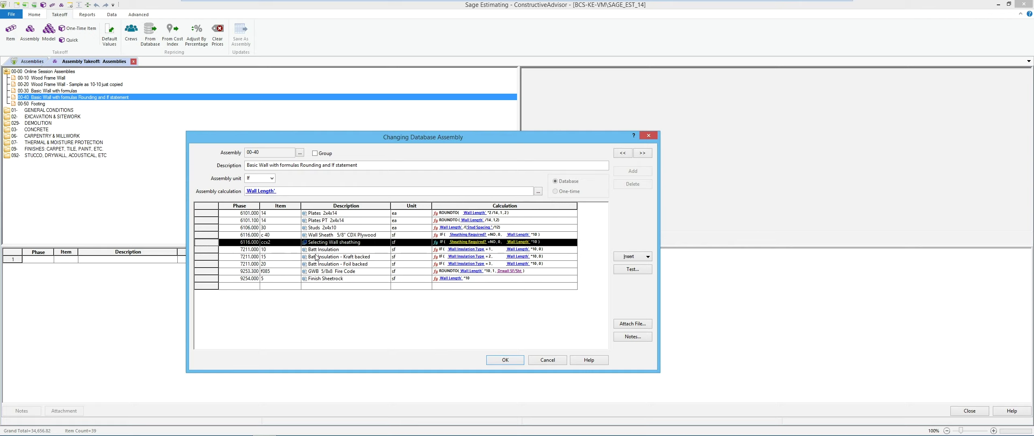
pyautogui.click(346, 238)
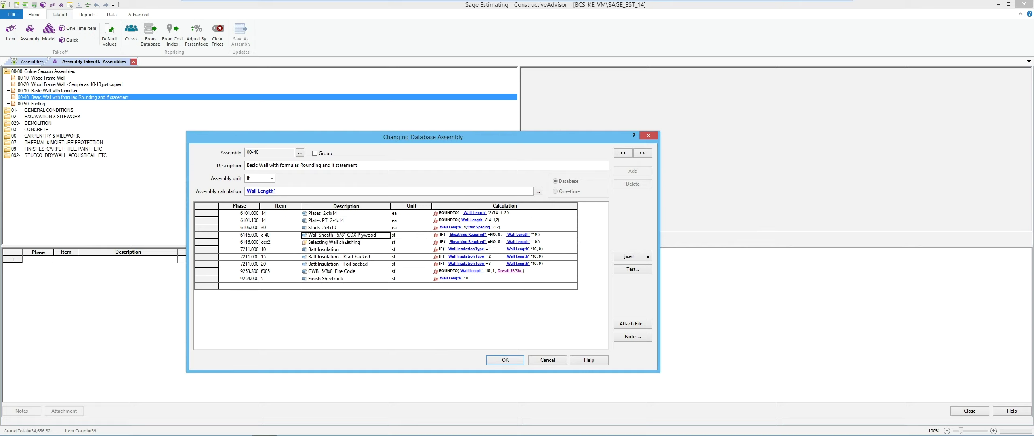
pyautogui.click(325, 245)
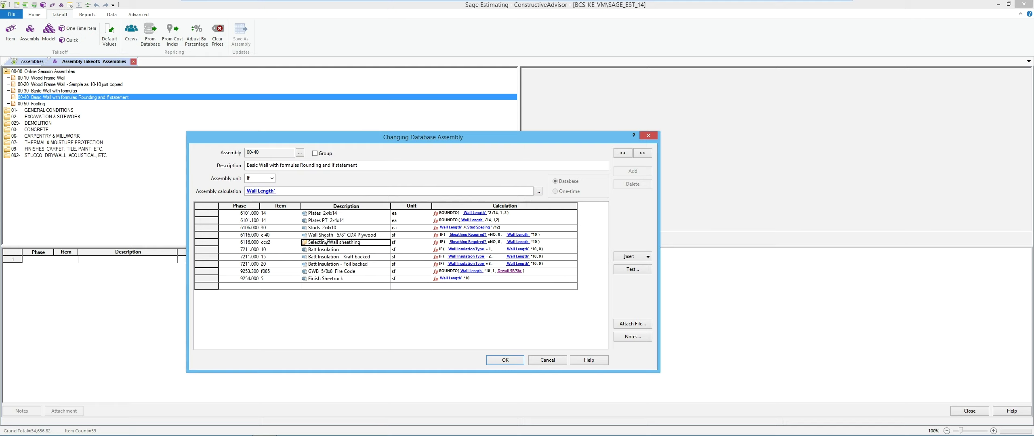
pyautogui.click(328, 236)
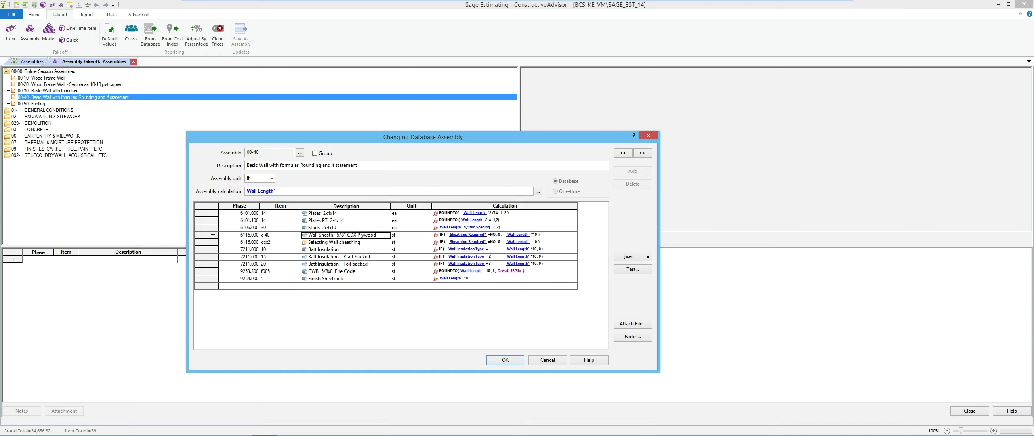
# - Delete the Wall Sheath 5/8" CDX Plywood line, then save and close the assembly
pyautogui.click(212, 236)
pyautogui.rightClick(212, 236)
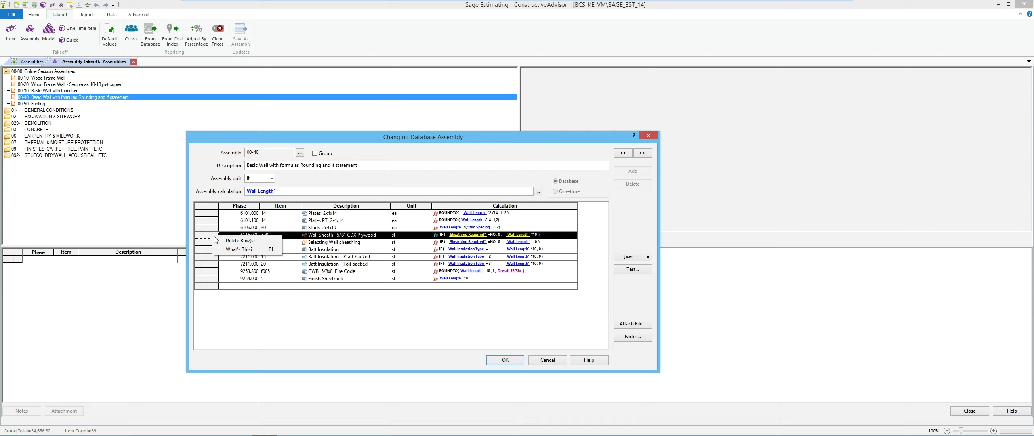
pyautogui.click(235, 243)
pyautogui.click(411, 275)
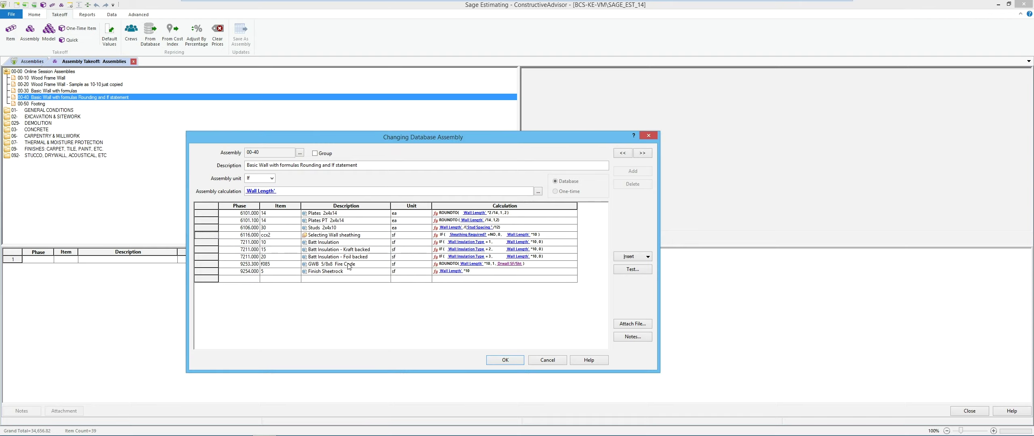
pyautogui.click(504, 360)
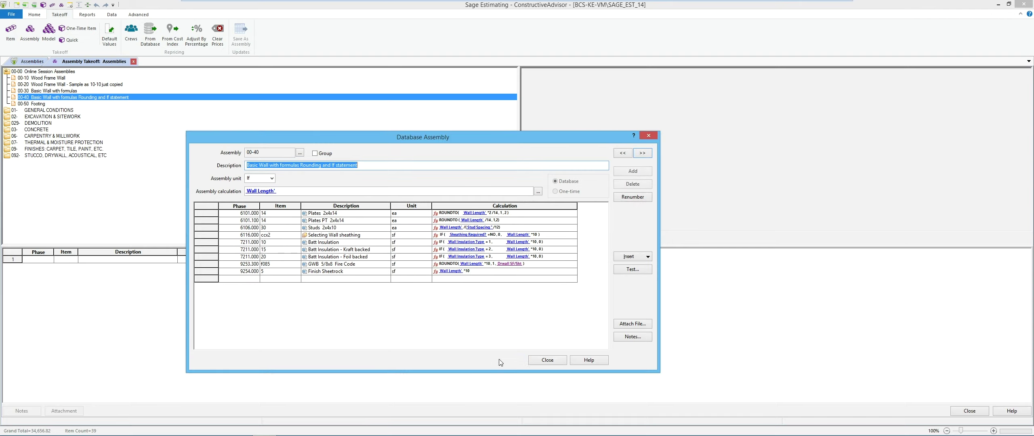
pyautogui.click(544, 359)
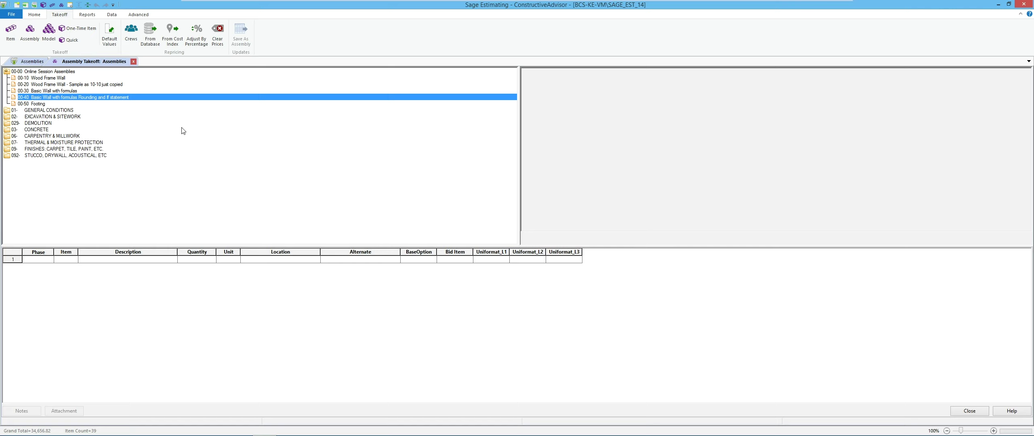
# - Calculate a 00-40 takeoff pass with Sheathing Required? No and Wall Insulation Type cleared
pyautogui.doubleClick(130, 97)
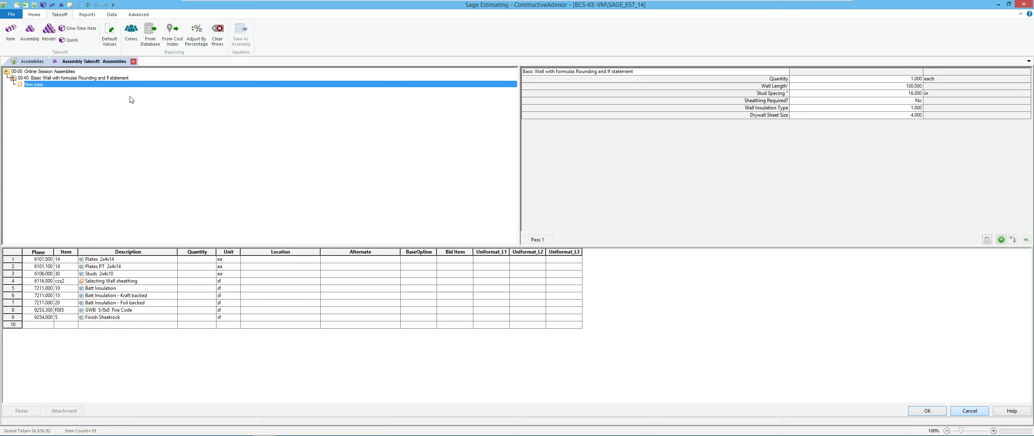
pyautogui.click(893, 86)
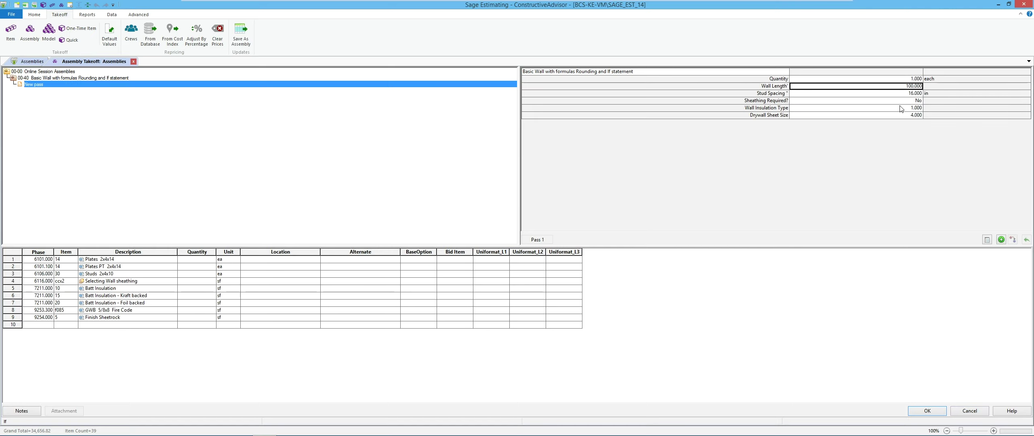
pyautogui.press('Down')
pyautogui.press('Down')
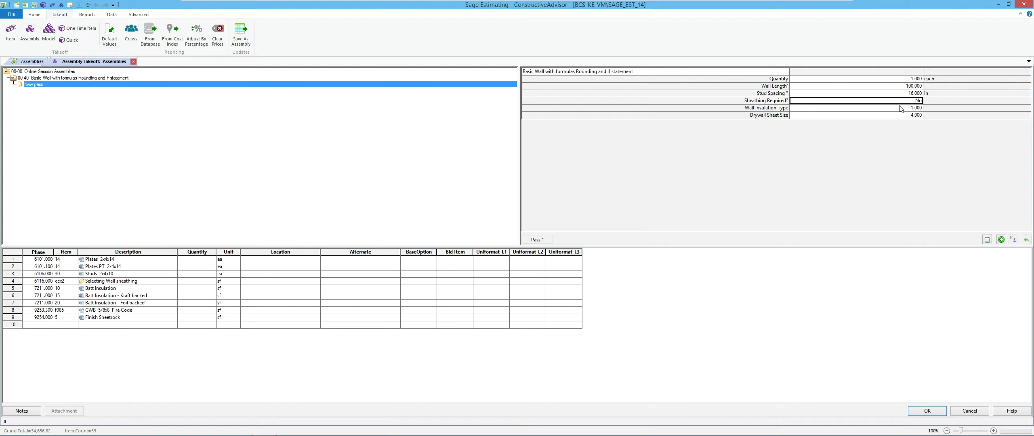
pyautogui.write('Yes')
pyautogui.click(901, 108)
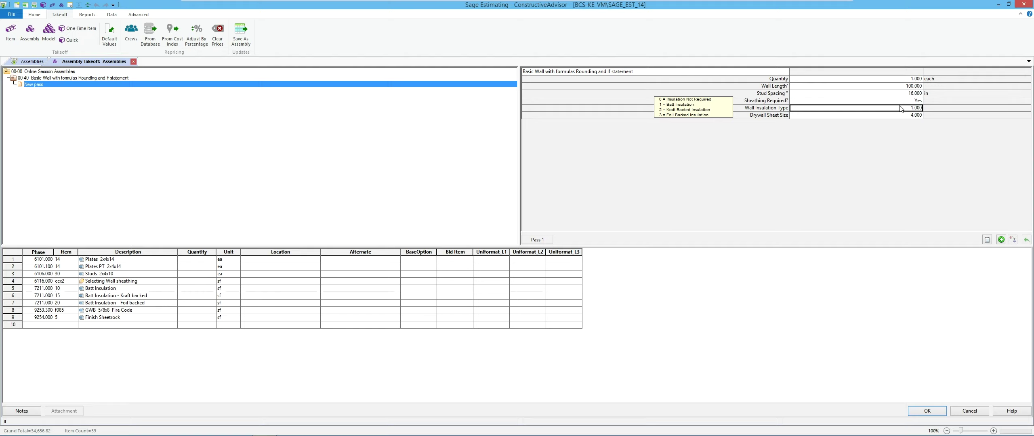
pyautogui.press('Up')
pyautogui.write('No')
pyautogui.click(901, 108)
pyautogui.press('Delete')
pyautogui.press('Down')
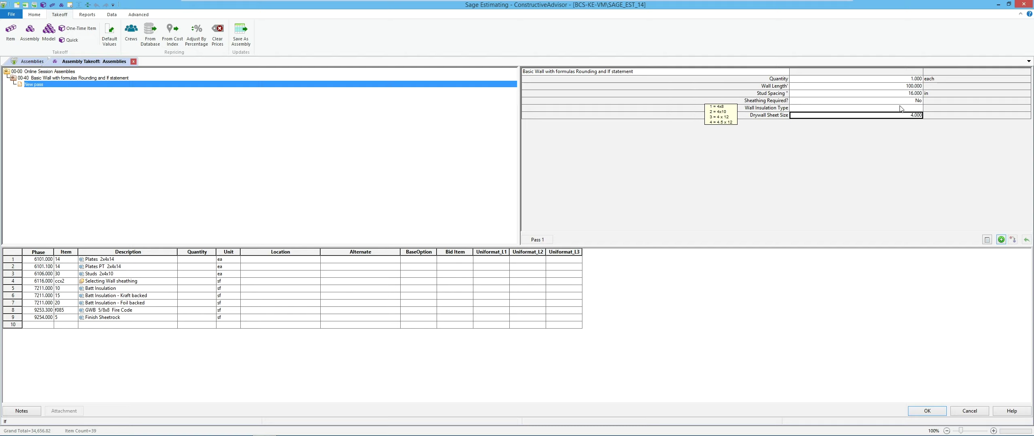
pyautogui.press('Return')
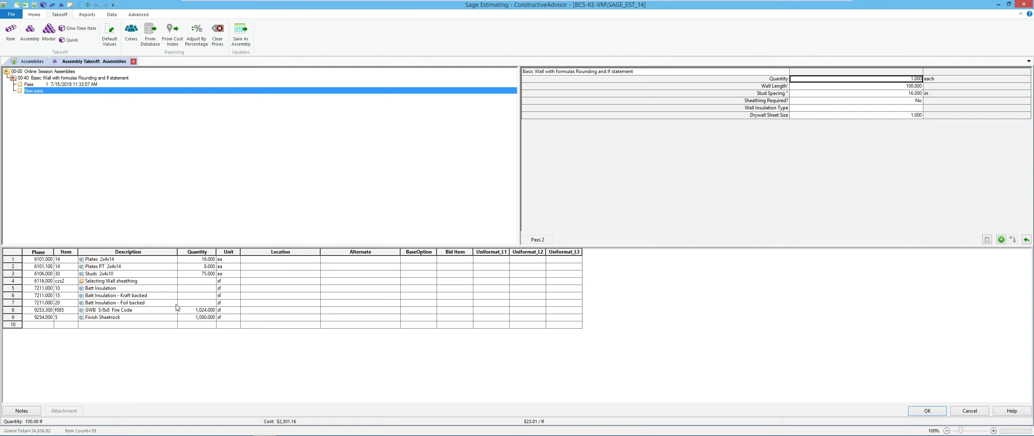
# - Undo the pass, set Sheathing Required? to Yes and recalculate to prompt for sheathing
pyautogui.click(193, 283)
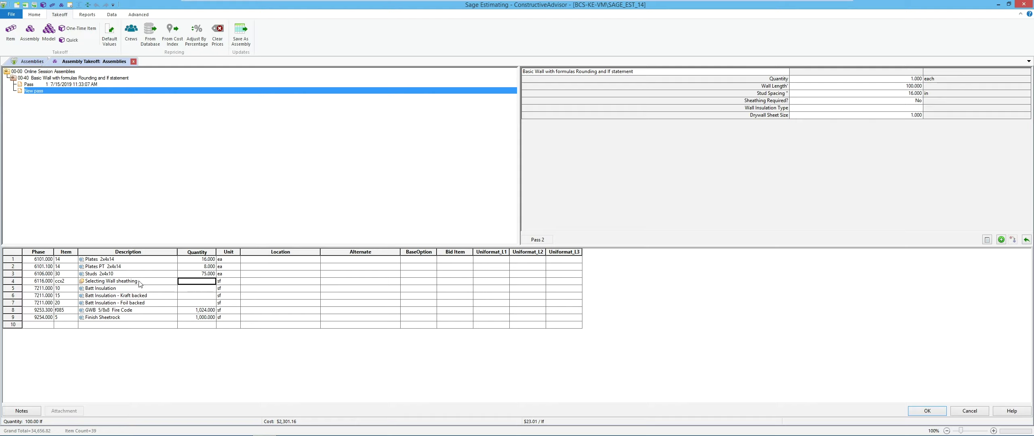
pyautogui.click(1027, 239)
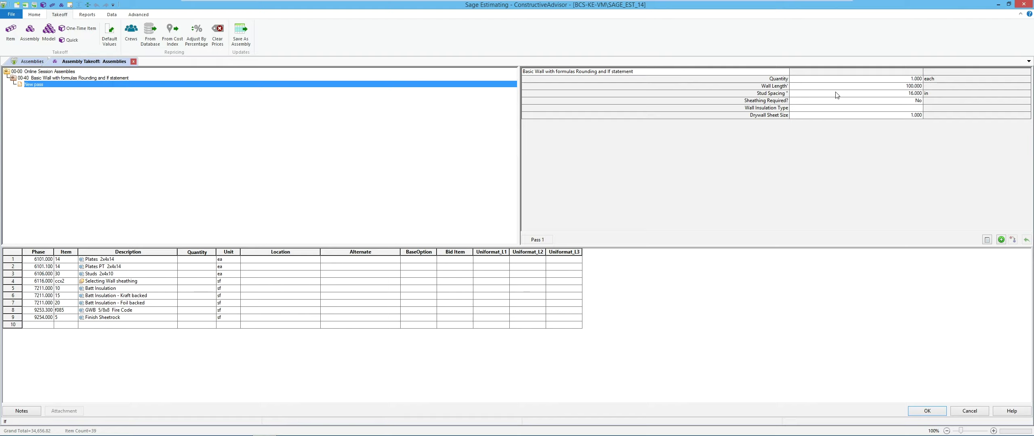
pyautogui.click(855, 102)
pyautogui.write('Yes')
pyautogui.press('Return')
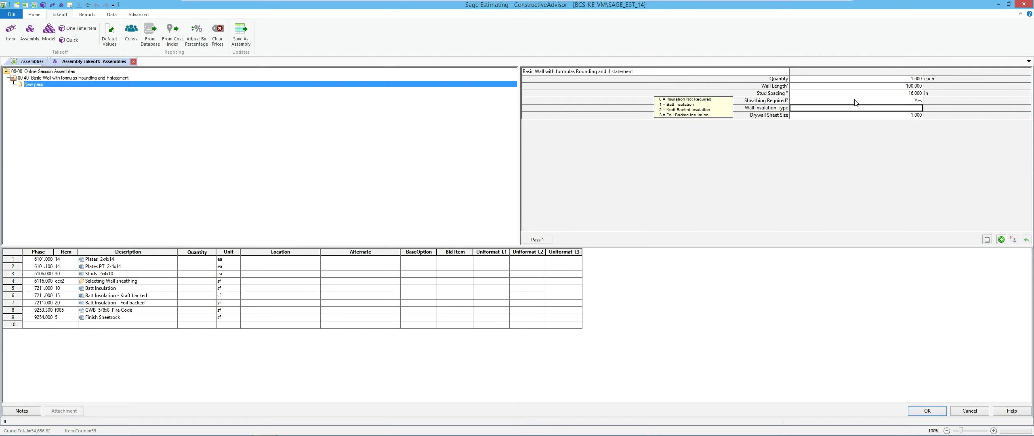
pyautogui.press('Return')
pyautogui.press('Return')
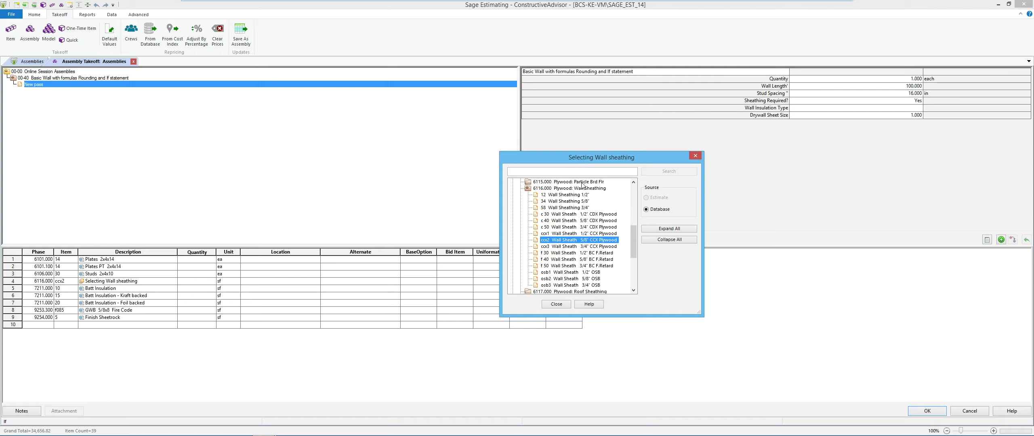
# - Use 3/4" OSB for the 100 wall, then run a second pass with Wall Length 50
pyautogui.click(569, 286)
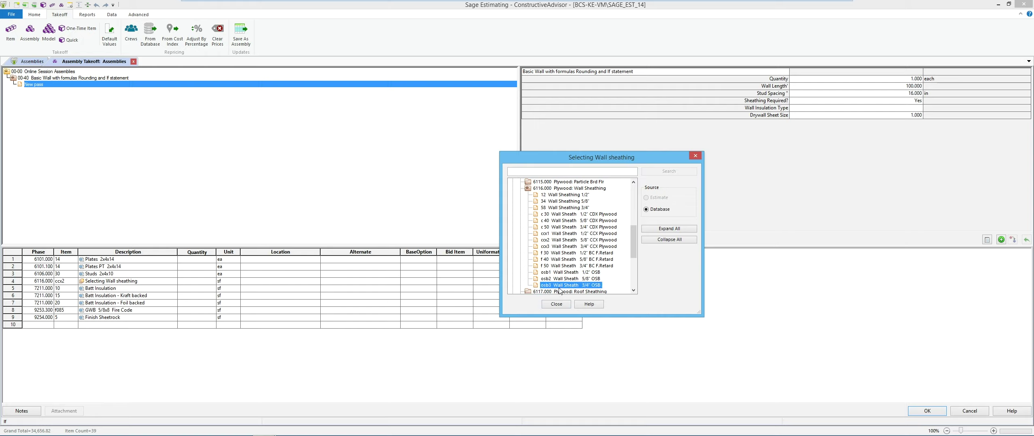
pyautogui.doubleClick(558, 286)
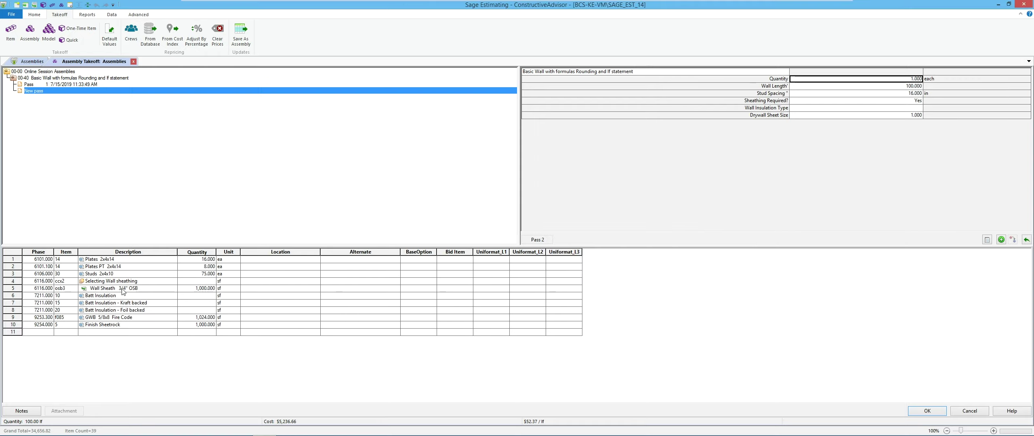
pyautogui.click(877, 87)
pyautogui.write('5')
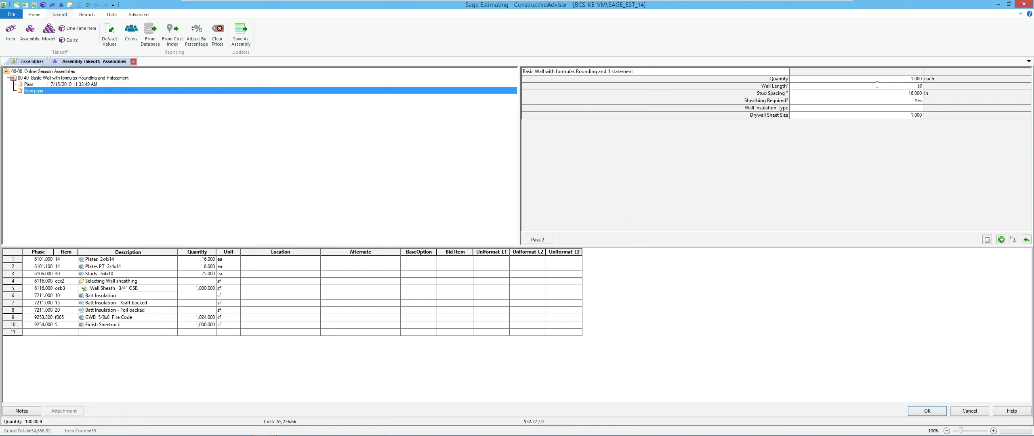
pyautogui.write('0')
pyautogui.press('Return')
pyautogui.press('Return')
pyautogui.press('Return')
pyautogui.press('Return')
pyautogui.press('Return')
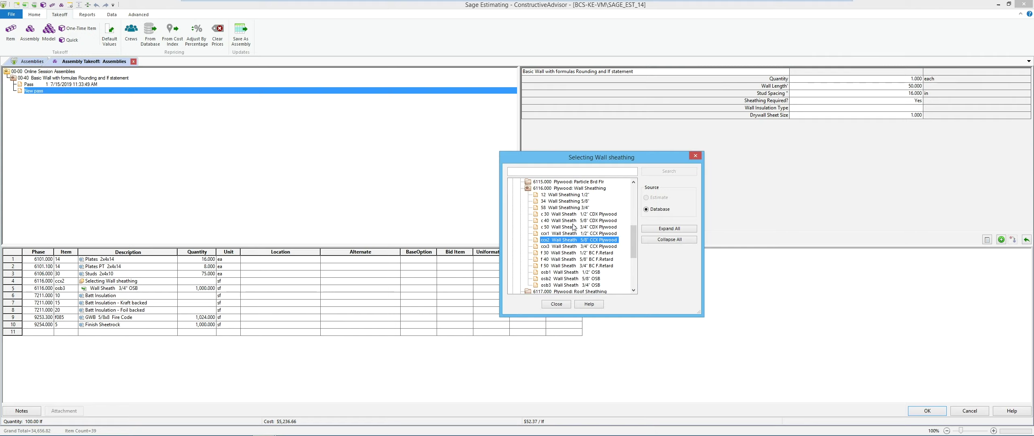
# - Pick 1/2" CDX Plywood for the 50 wall and check the OSB sheathing quantity
pyautogui.doubleClick(572, 220)
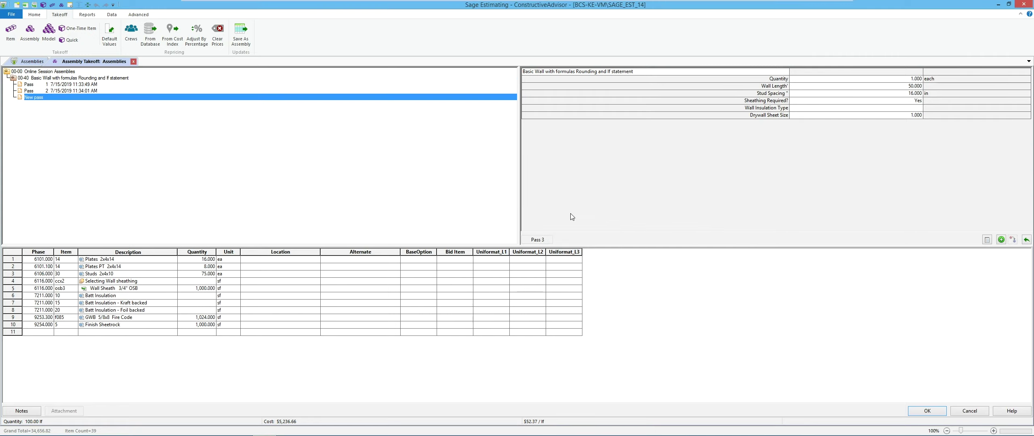
pyautogui.click(148, 294)
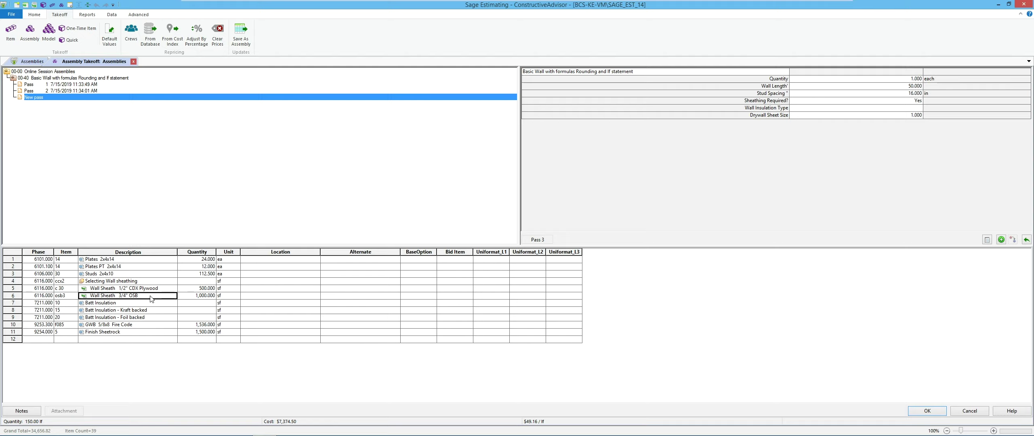
pyautogui.click(197, 298)
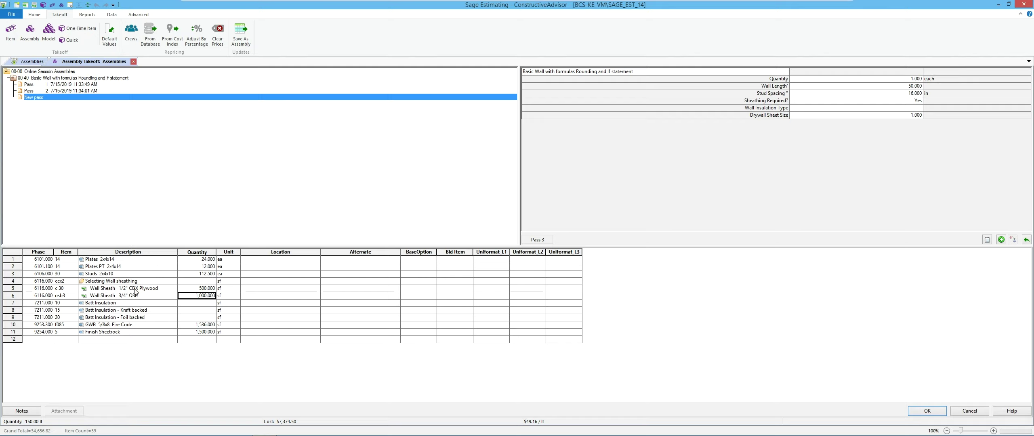
# - Cancel the test takeoff and reopen assembly 00-40 in the assembly editor
pyautogui.click(970, 410)
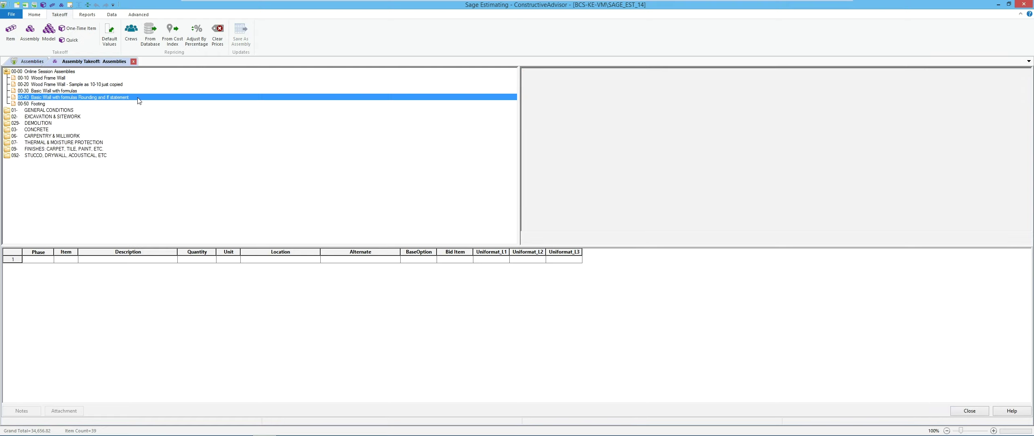
pyautogui.rightClick(138, 100)
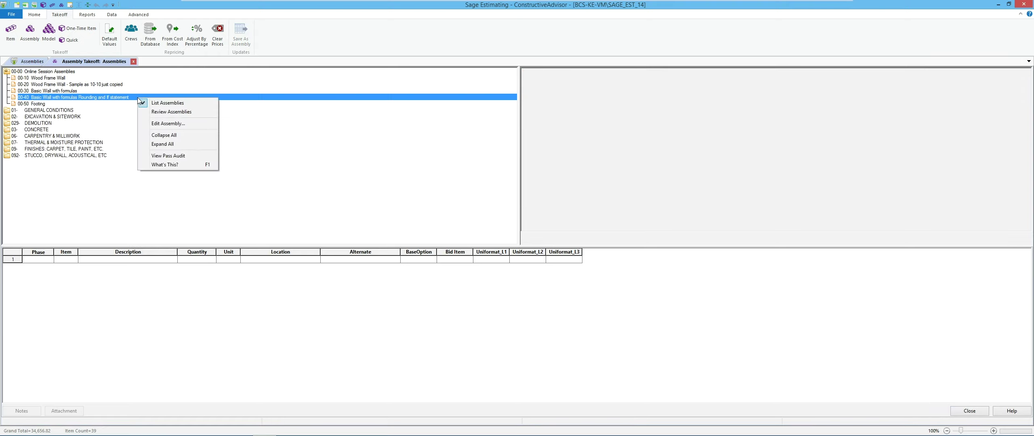
pyautogui.click(149, 124)
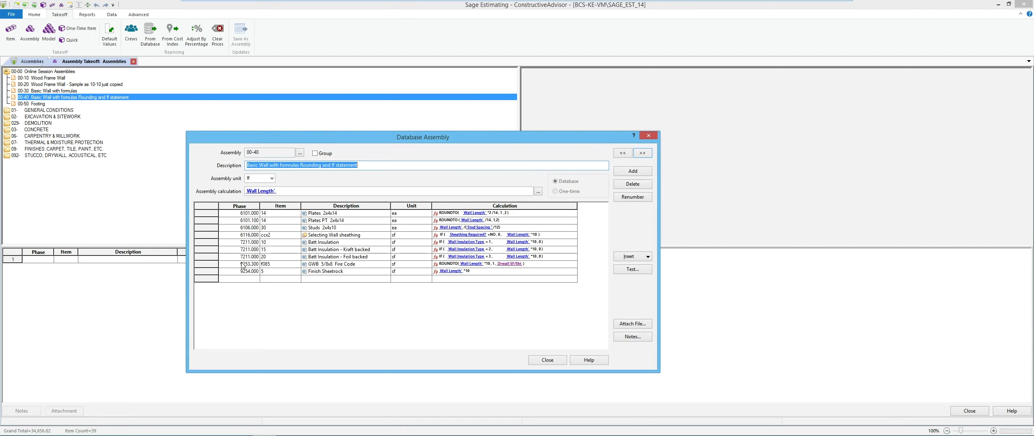
pyautogui.click(634, 257)
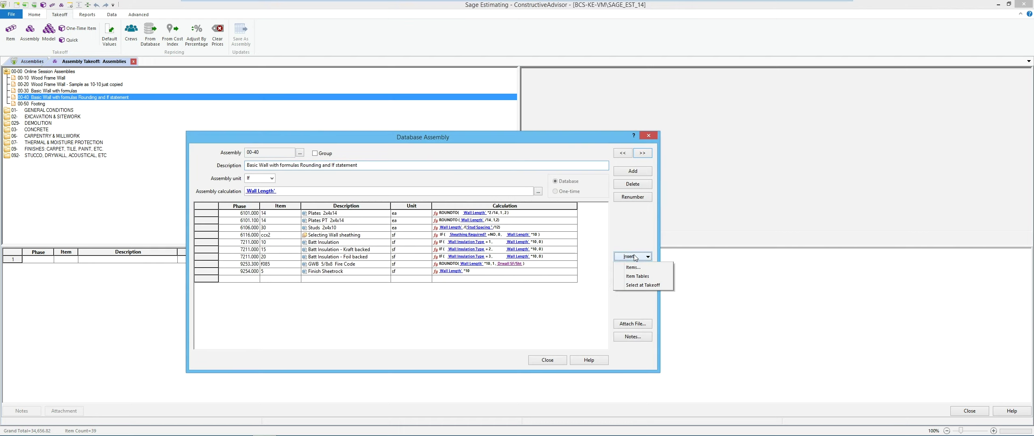
pyautogui.click(633, 286)
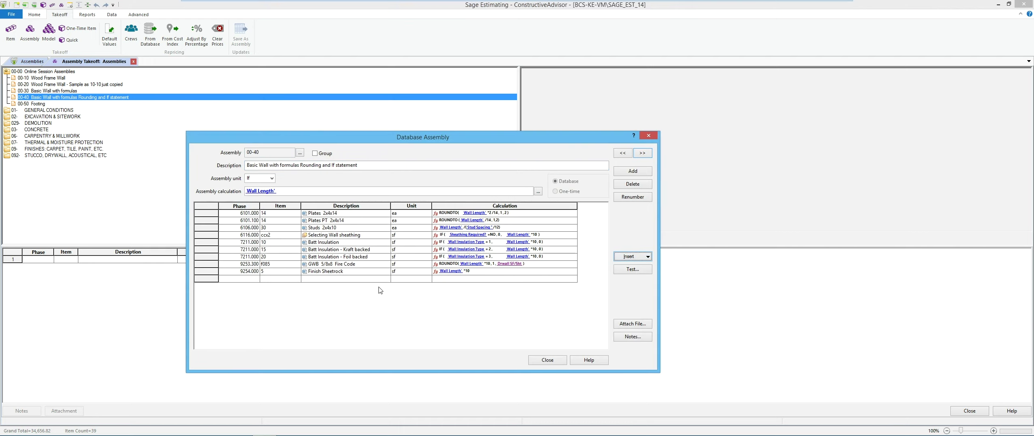
# - Change the line description 'Selecting Wall sheathing' to 'Select Wall sheathing'
pyautogui.click(326, 237)
pyautogui.click(326, 236)
pyautogui.press('BackSpace')
pyautogui.press('BackSpace')
pyautogui.press('BackSpace')
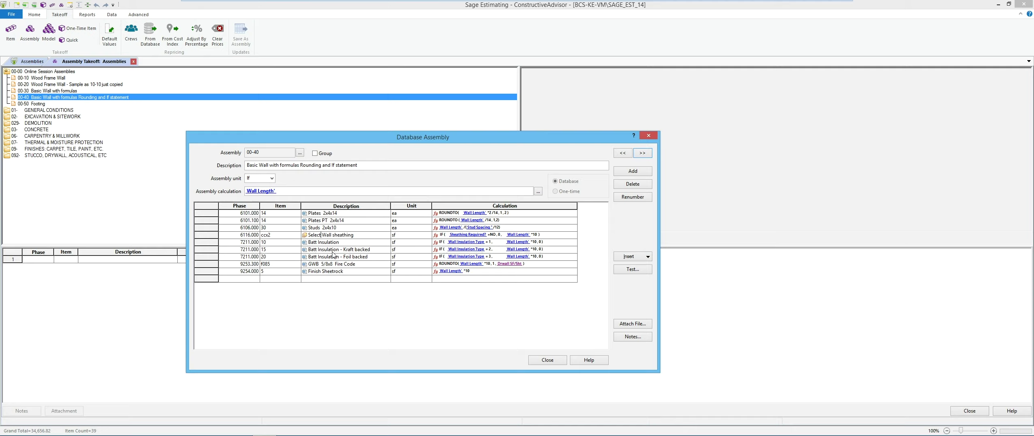
pyautogui.click(323, 280)
pyautogui.click(330, 268)
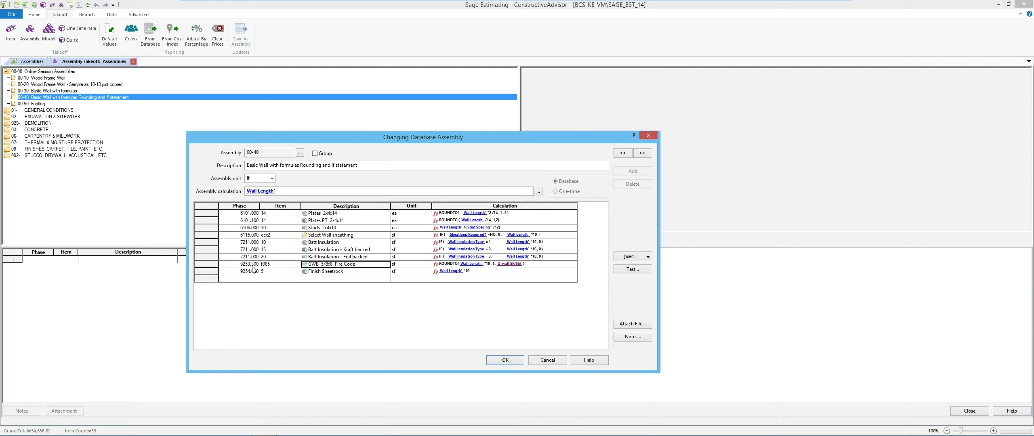
# - Add a new select-at-takeoff line at the end of assembly 00-40
pyautogui.rightClick(214, 267)
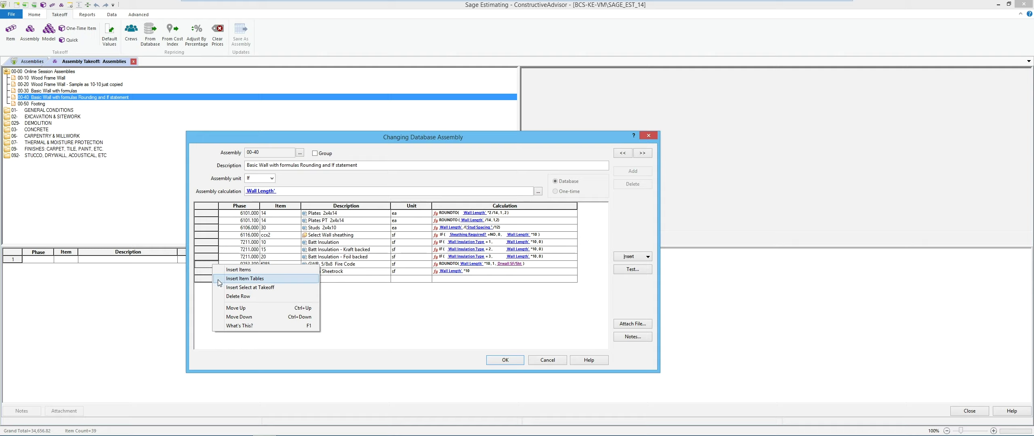
pyautogui.click(248, 288)
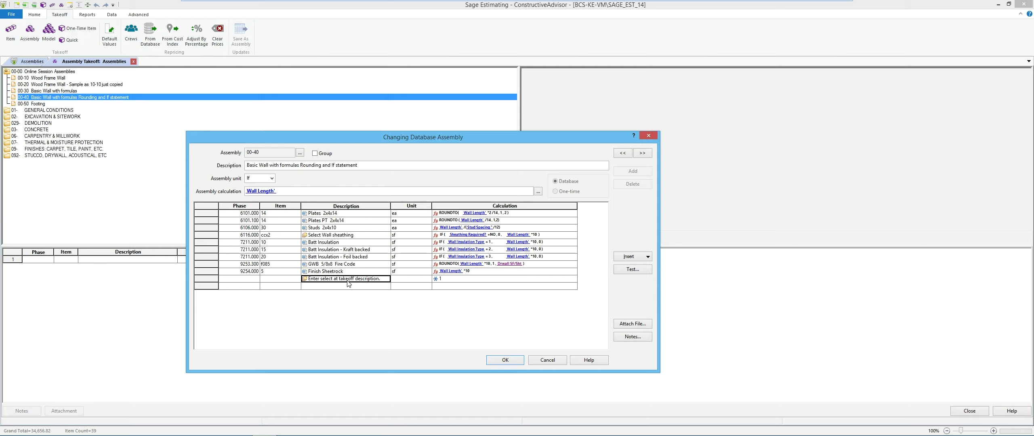
pyautogui.click(348, 280)
pyautogui.moveTo(382, 279); pyautogui.dragTo(308, 279)
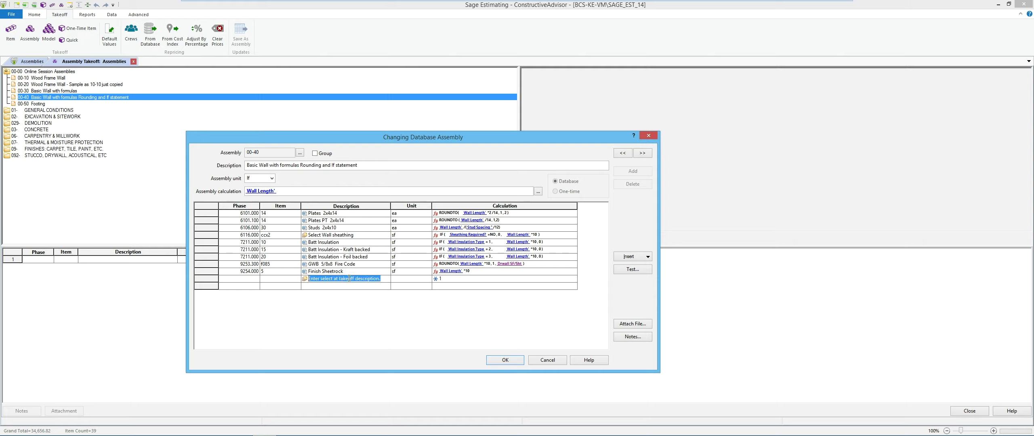
pyautogui.click(631, 257)
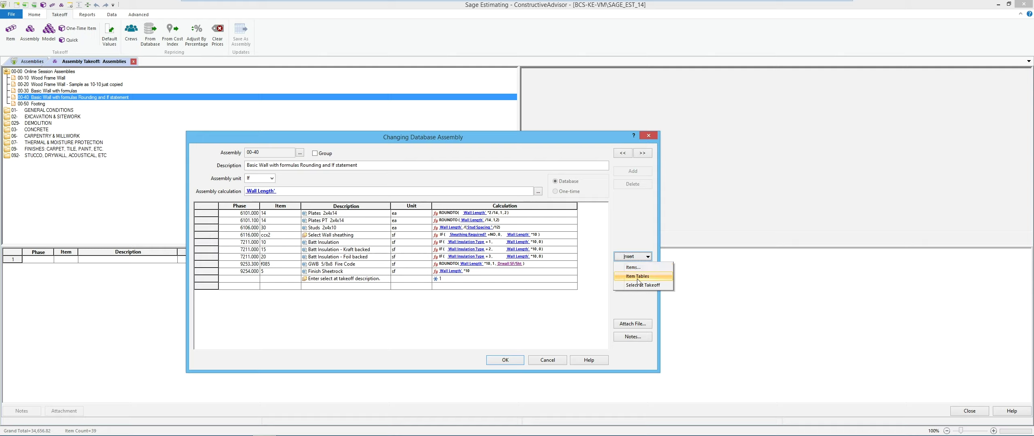
pyautogui.click(583, 290)
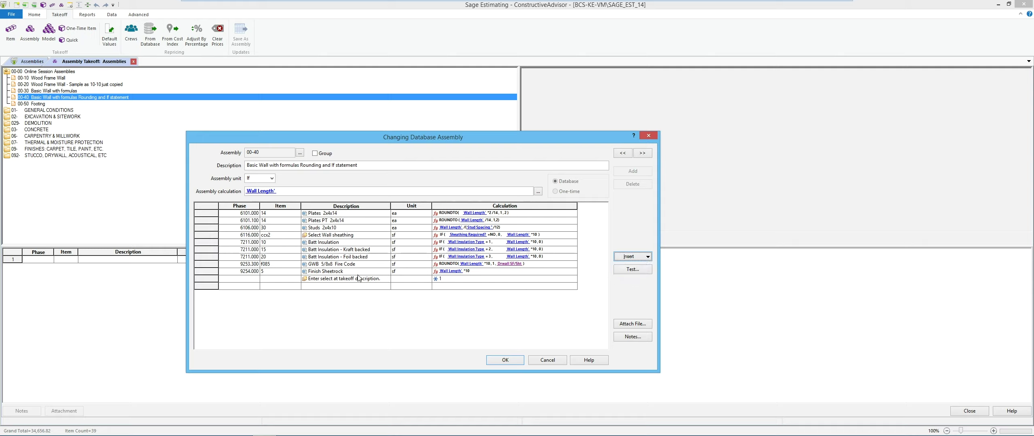
# - Replace the new line's placeholder description with 'Select Drywall'
pyautogui.click(377, 283)
pyautogui.moveTo(379, 279); pyautogui.dragTo(311, 289)
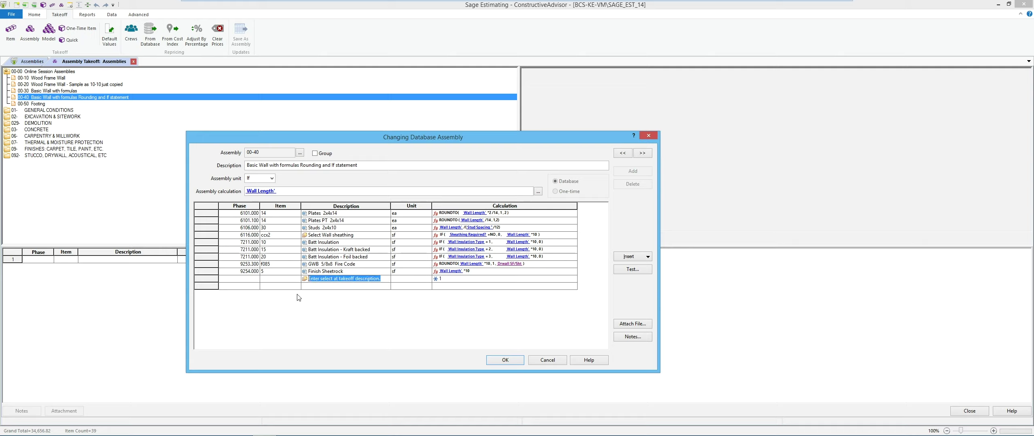
pyautogui.write('Select Drwall')
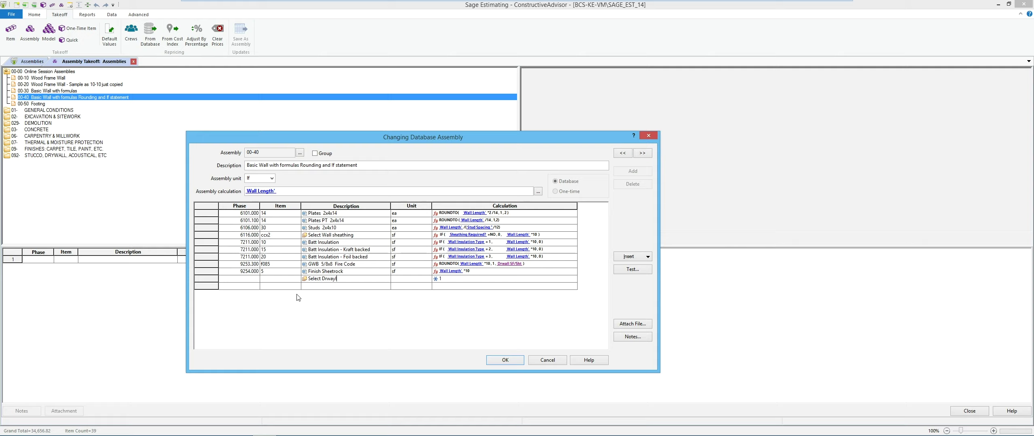
pyautogui.press('Tab')
# - Correct the spelling of the Select Drywall description
pyautogui.click(314, 279)
pyautogui.rightClick(313, 279)
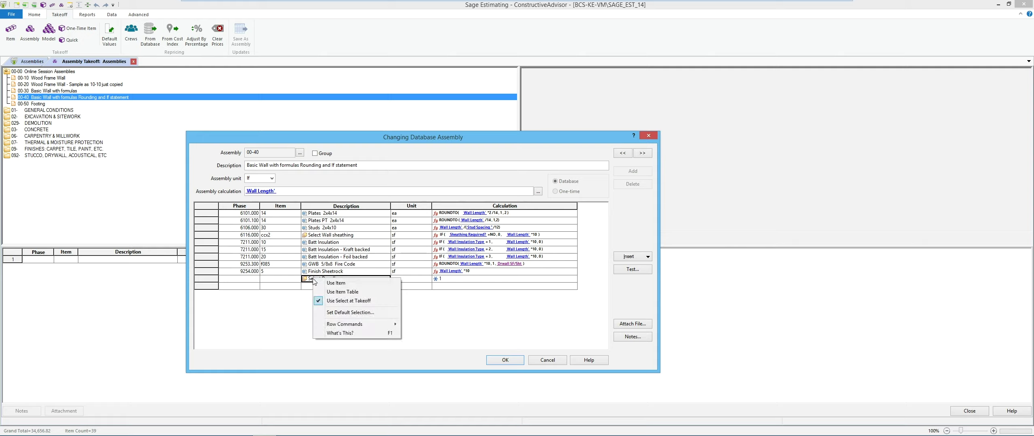
pyautogui.click(310, 281)
pyautogui.click(328, 279)
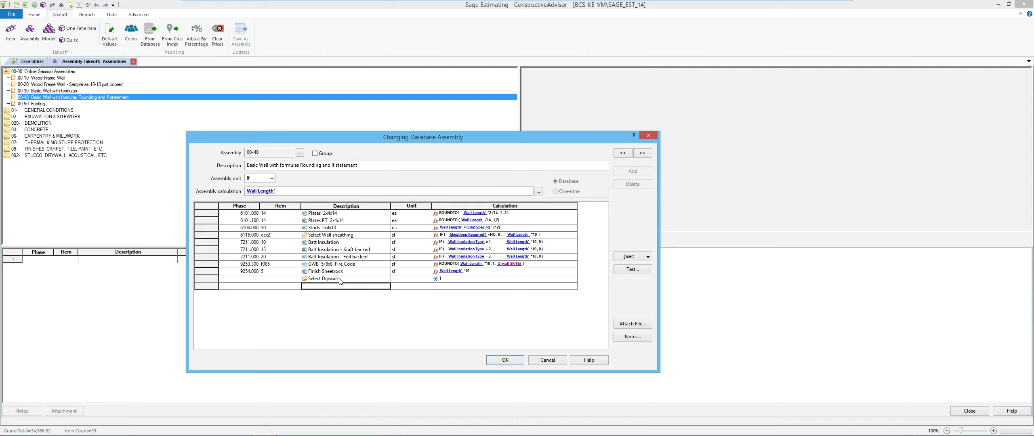
# - Set f085 from 9000 FINISHES > 9253.300 GWB: Boards & Sheathing as the line's default item
pyautogui.rightClick(339, 279)
pyautogui.click(376, 313)
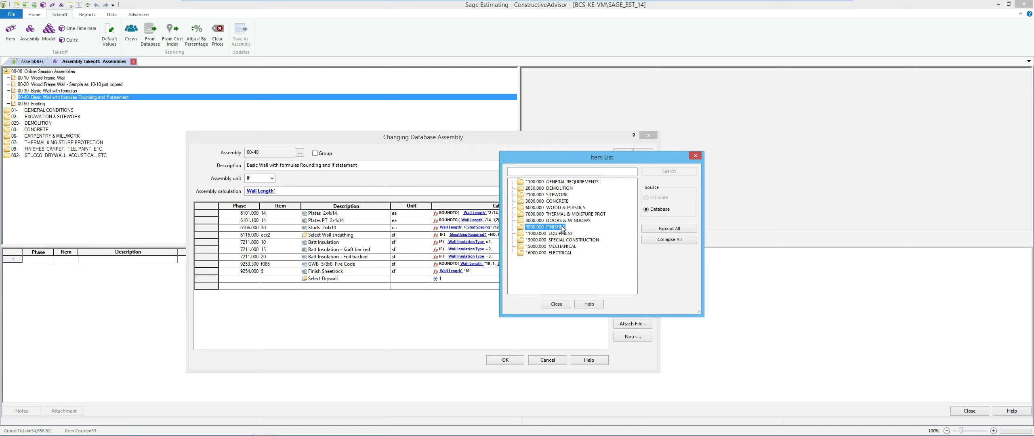
pyautogui.doubleClick(552, 227)
pyautogui.scroll(-3, 594, 266)
pyautogui.doubleClick(590, 233)
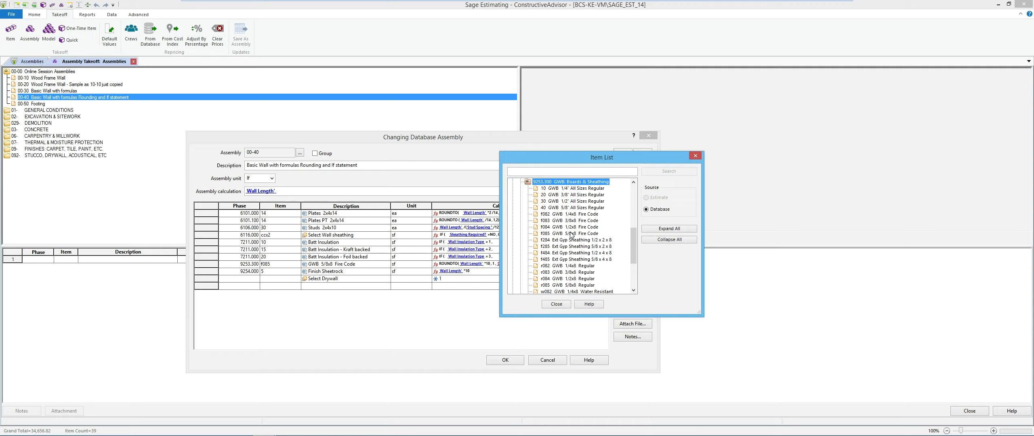
pyautogui.doubleClick(572, 234)
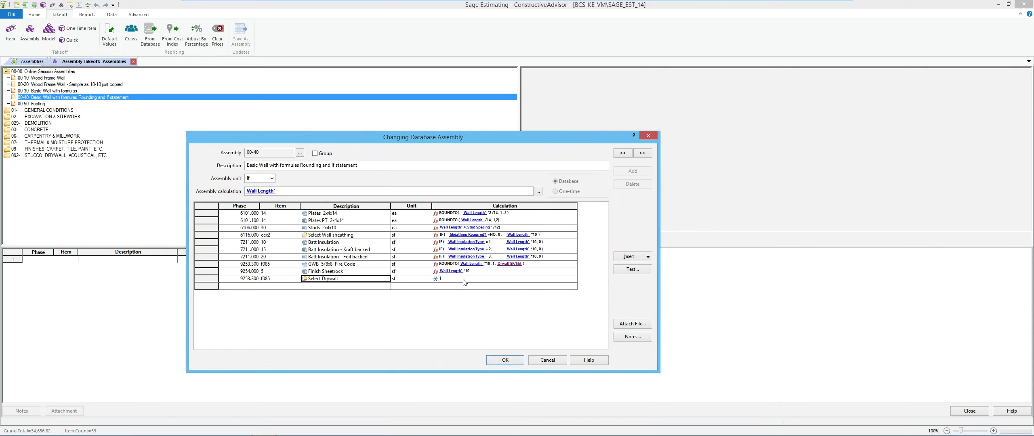
pyautogui.click(465, 265)
# - Give the Select Drywall line the GWB line's ROUNDTO drywall calculation formula
pyautogui.rightClick(465, 264)
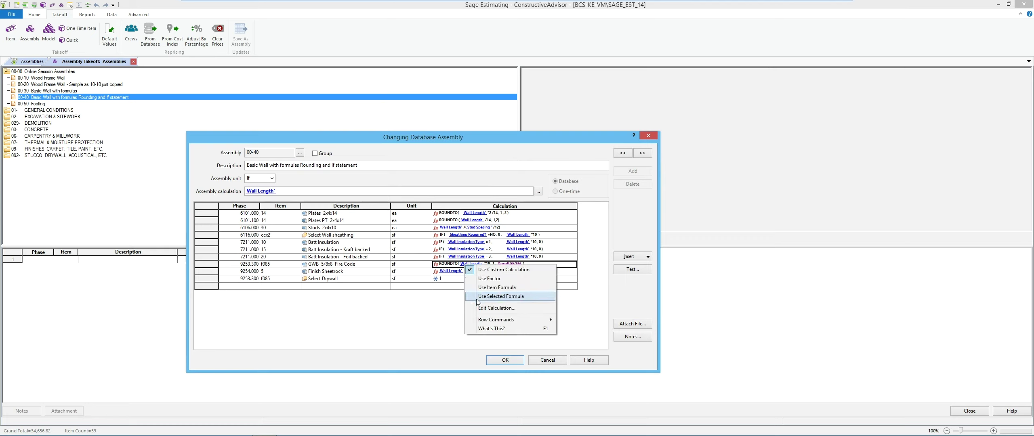
pyautogui.click(496, 308)
pyautogui.moveTo(578, 326); pyautogui.dragTo(430, 327)
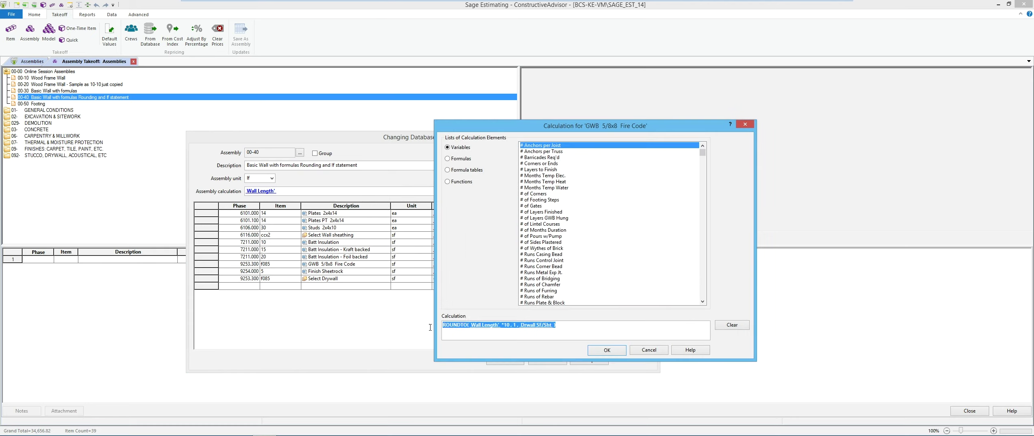
pyautogui.click(597, 352)
pyautogui.click(451, 279)
pyautogui.rightClick(450, 280)
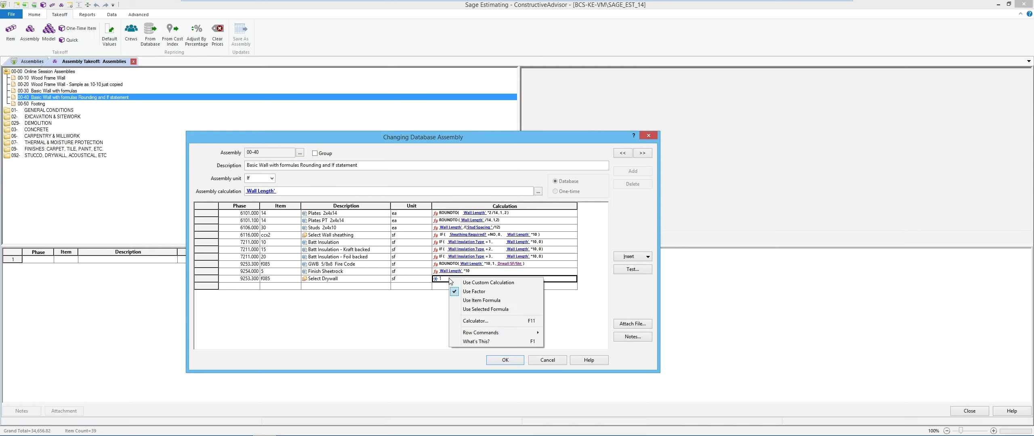
pyautogui.click(476, 324)
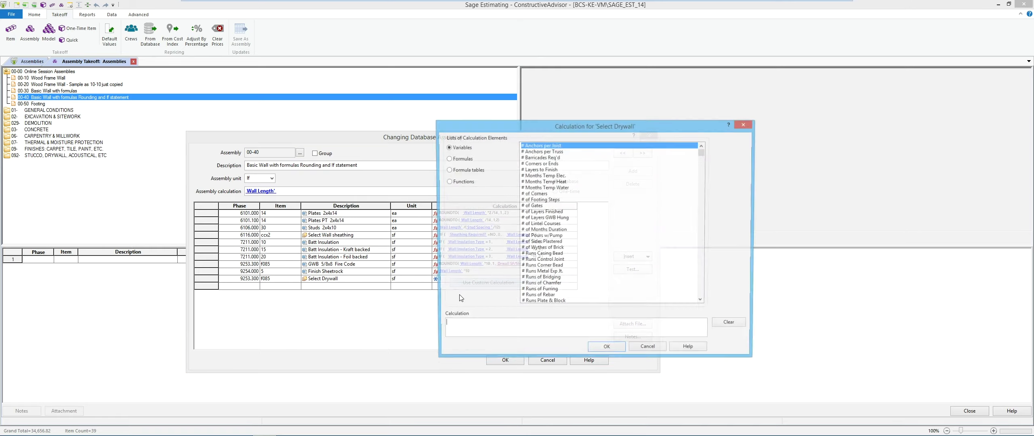
pyautogui.click(607, 350)
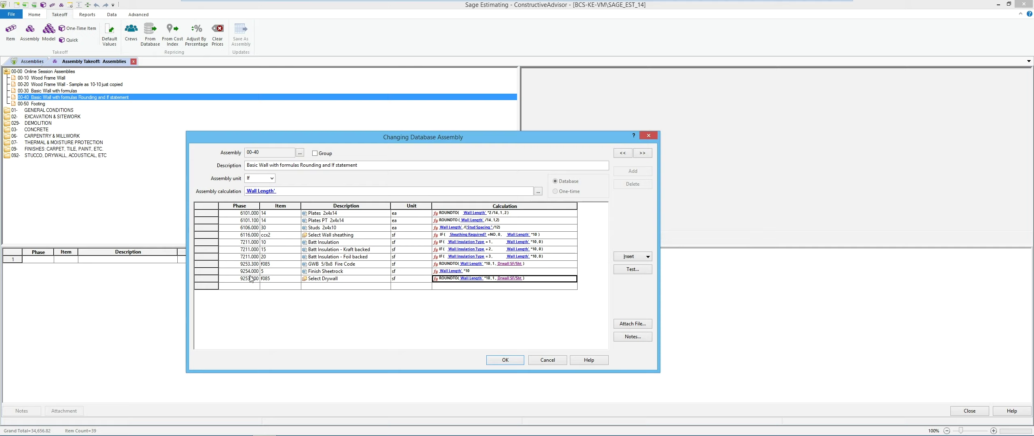
# - Move Select Drywall above Finish Sheetrock and delete the GWB 5/8x8 Fire Code line
pyautogui.moveTo(210, 279); pyautogui.dragTo(213, 270)
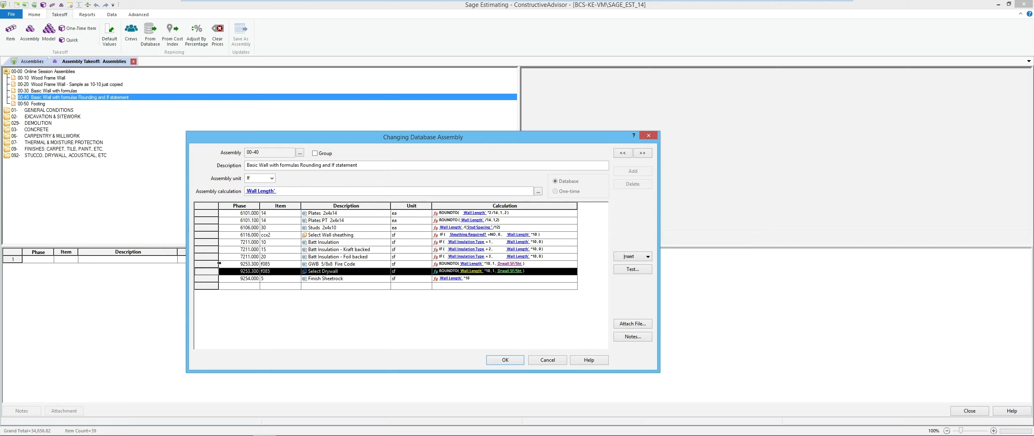
pyautogui.click(214, 264)
pyautogui.rightClick(213, 265)
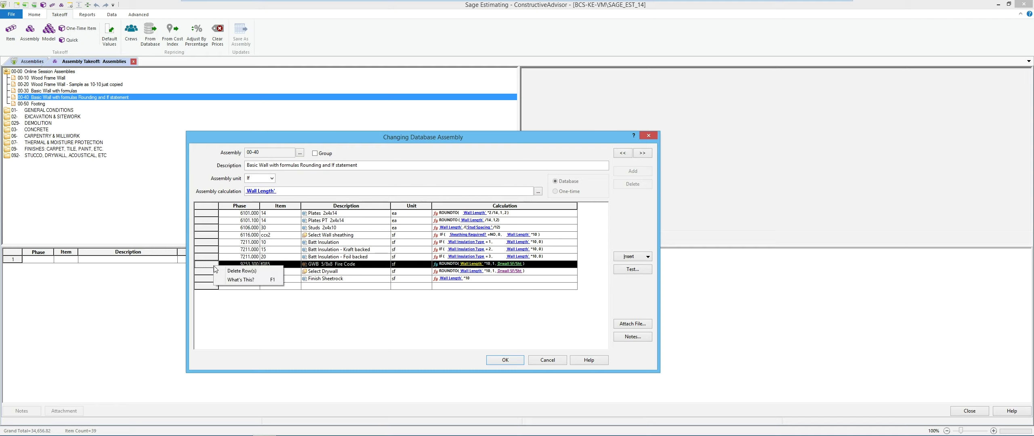
pyautogui.click(227, 279)
pyautogui.click(410, 274)
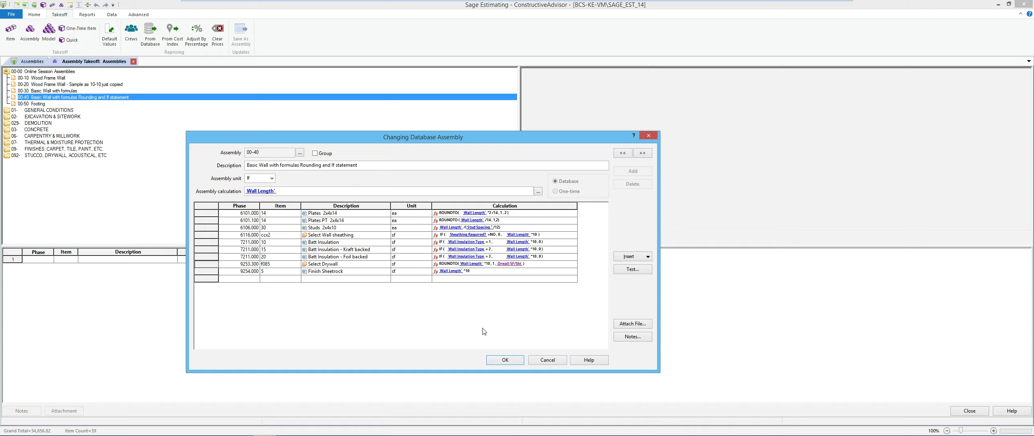
# - Save the assembly and start a 50 lf wall takeoff pass, accepting its variable values
pyautogui.click(504, 361)
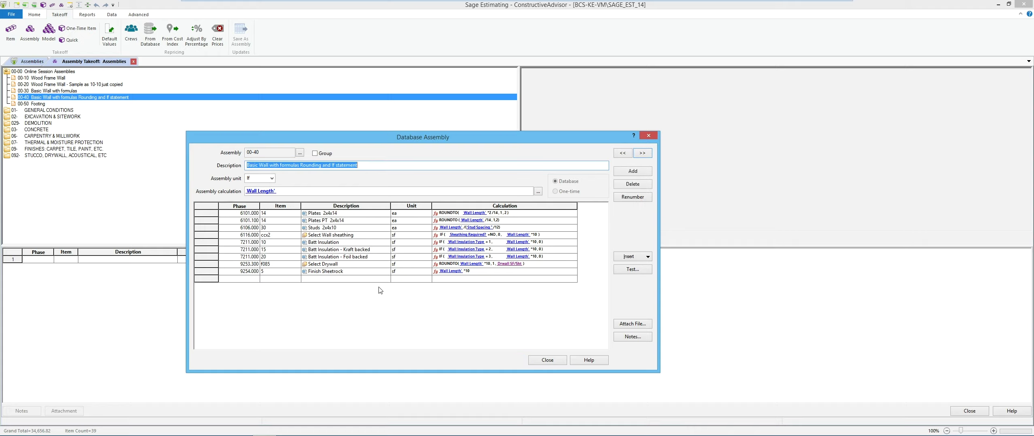
pyautogui.click(547, 360)
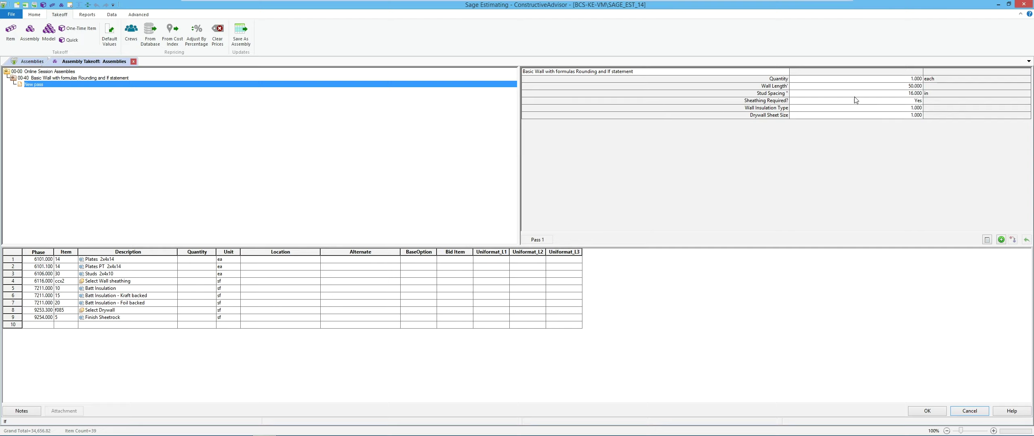
pyautogui.click(862, 86)
pyautogui.press('Return')
pyautogui.press('Return')
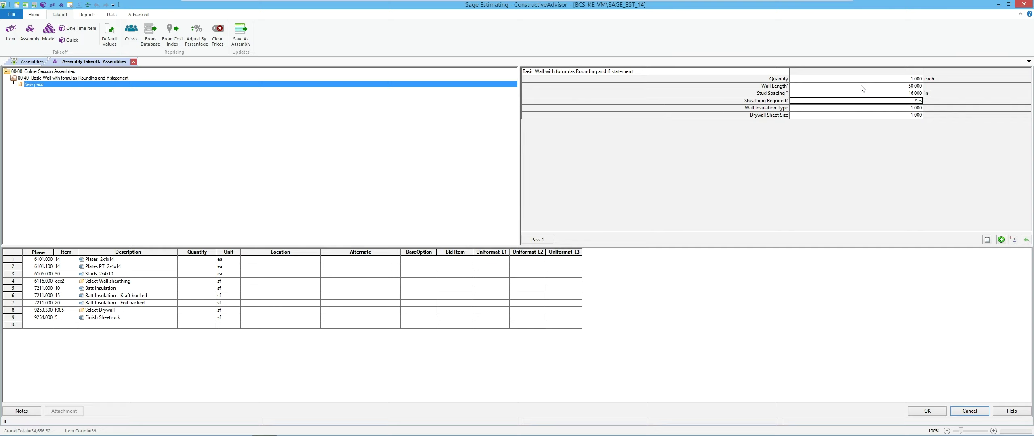
pyautogui.press('Return')
pyautogui.press('Return')
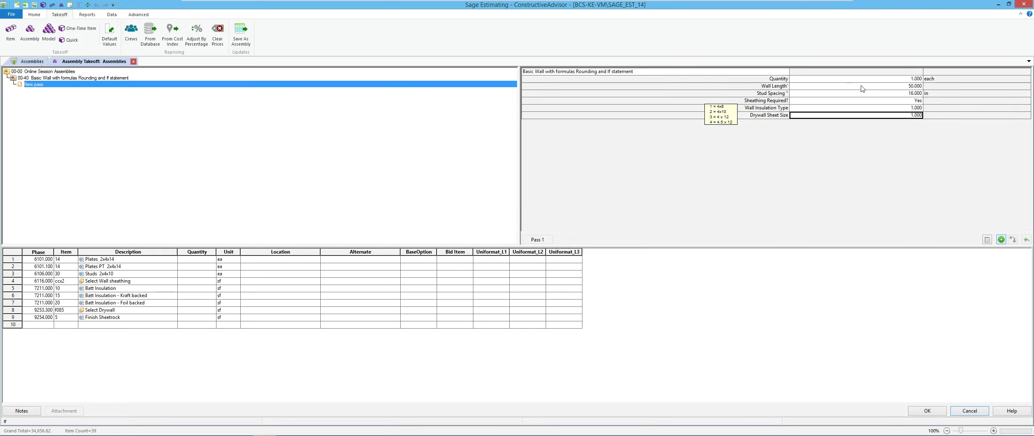
pyautogui.press('Return')
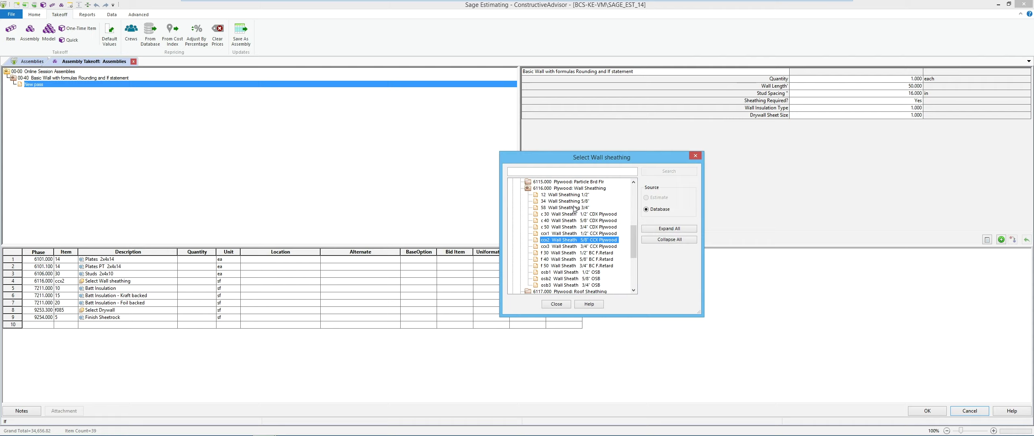
# - Choose Wall Sheathing 5/8" (500 sf) and GWB 1/2x8 Water Resistant (512 sf) for the pass
pyautogui.doubleClick(573, 202)
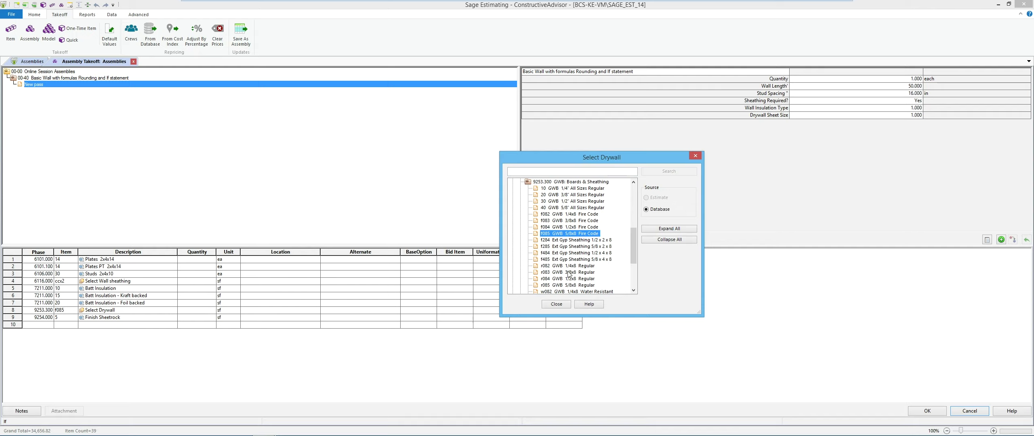
pyautogui.scroll(-1, 570, 278)
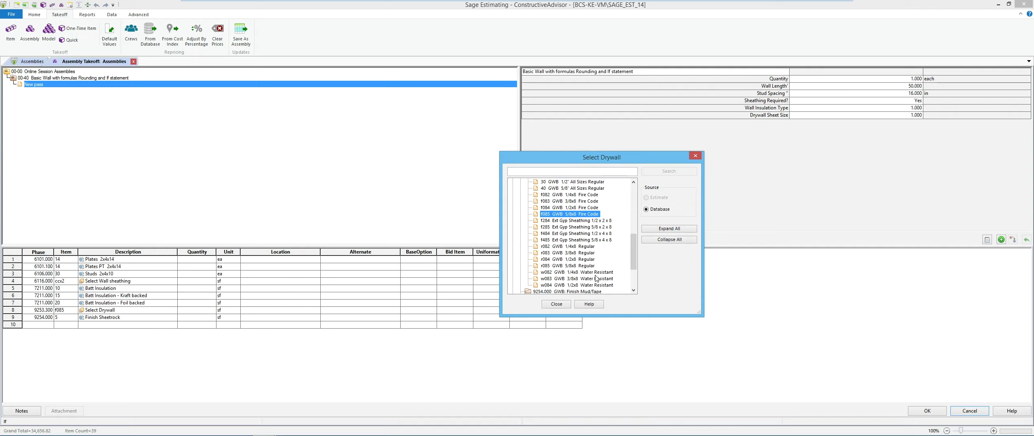
pyautogui.doubleClick(578, 285)
pyautogui.click(126, 327)
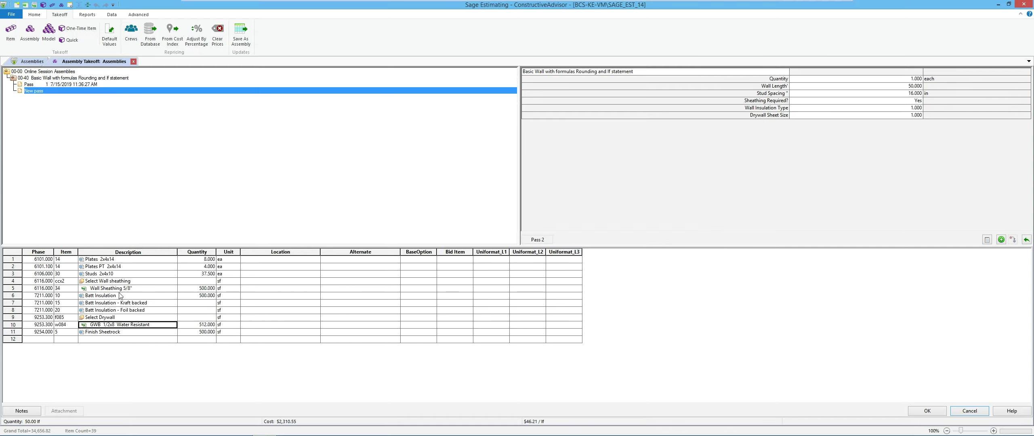
pyautogui.click(118, 289)
pyautogui.click(118, 326)
pyautogui.click(121, 290)
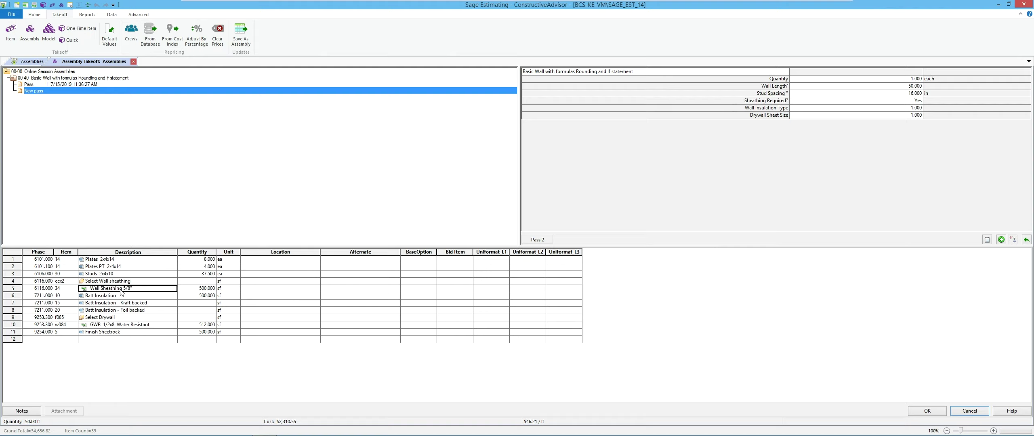